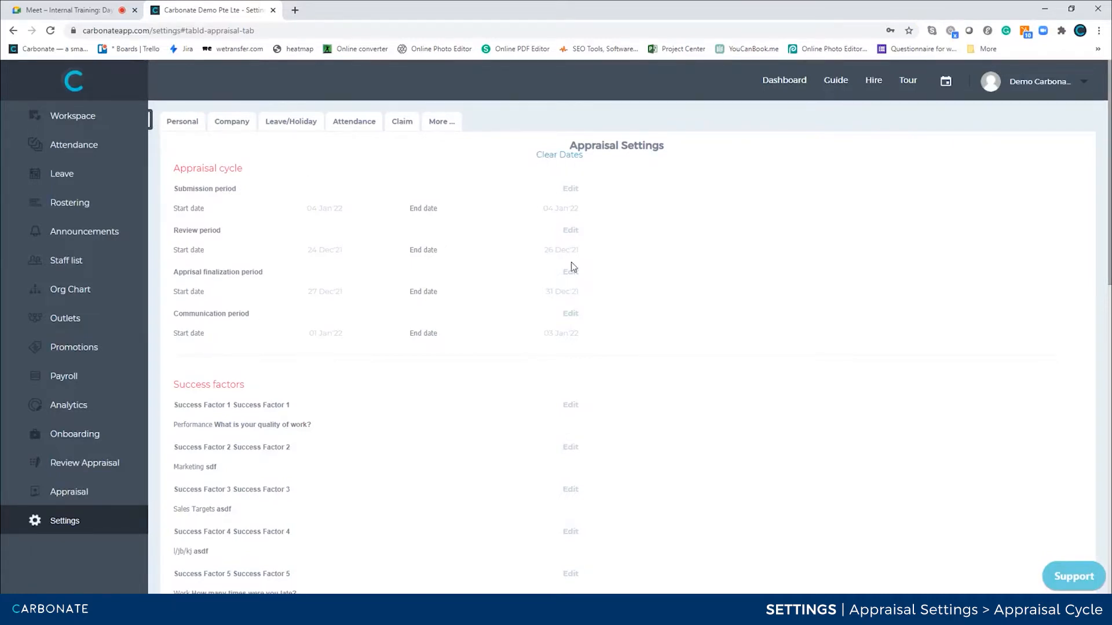
Clear all existing appraisal cycle dates and open the appraisal cycle stage of the appraisal setup
{"action": "left_click", "coordinate": [557, 156]}
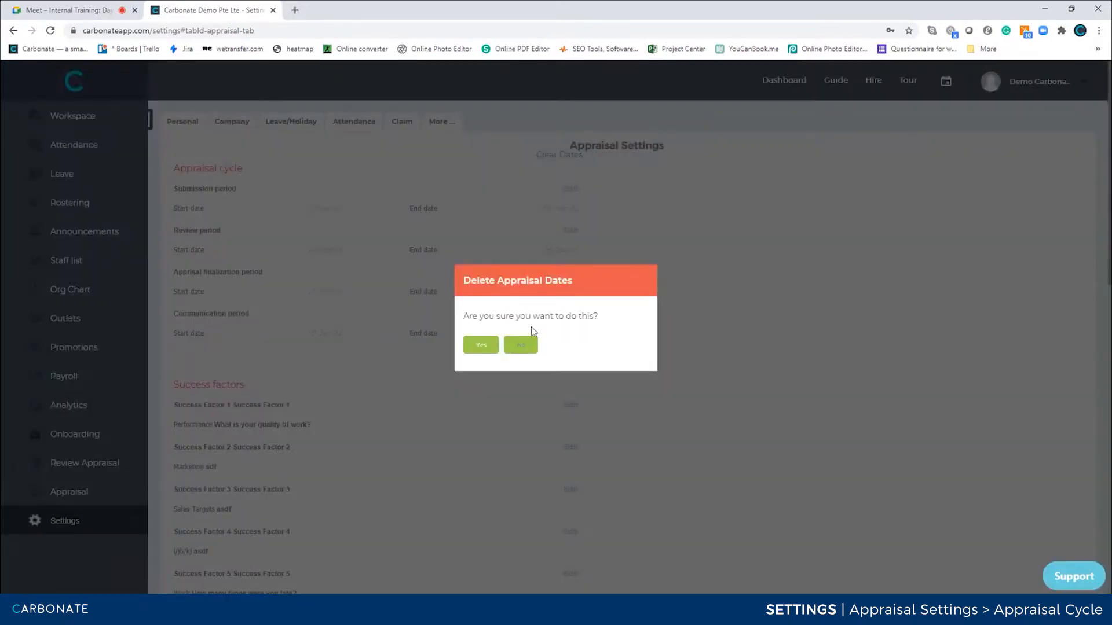
{"action": "left_click", "coordinate": [488, 347]}
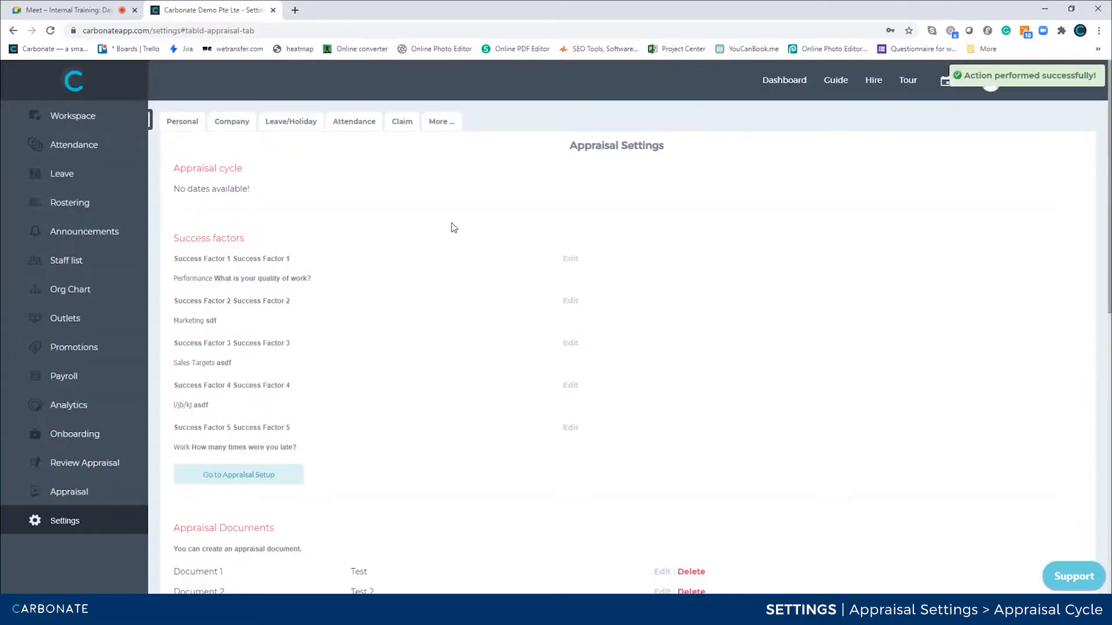
{"action": "scroll", "coordinate": [498, 368], "scroll_direction": "down", "scroll_amount": 2}
{"action": "left_click", "coordinate": [249, 382]}
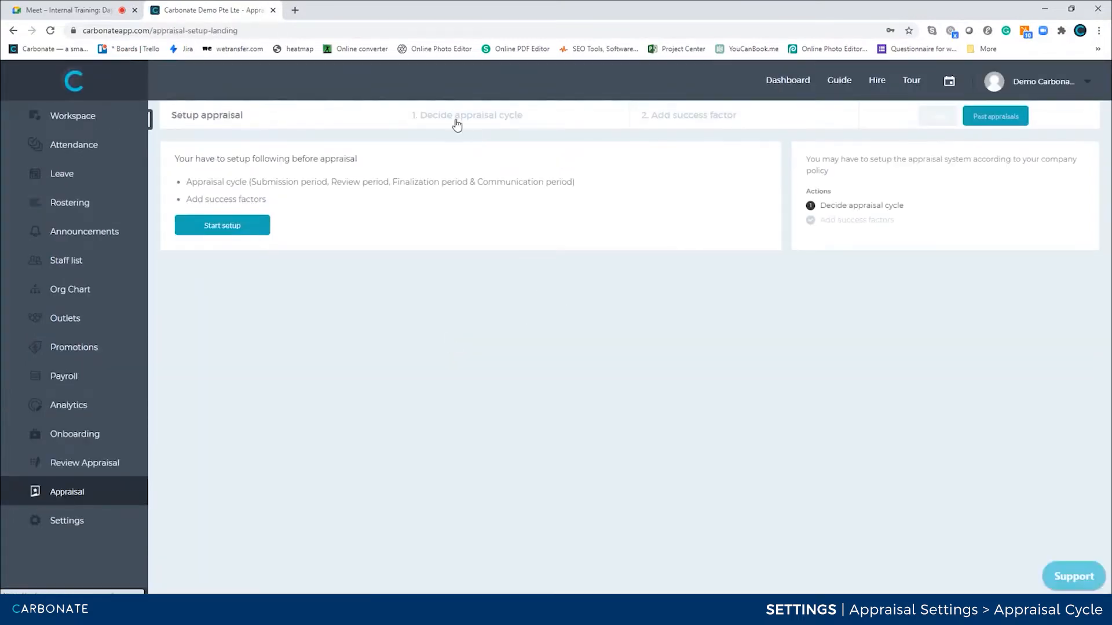
{"action": "left_click", "coordinate": [454, 122]}
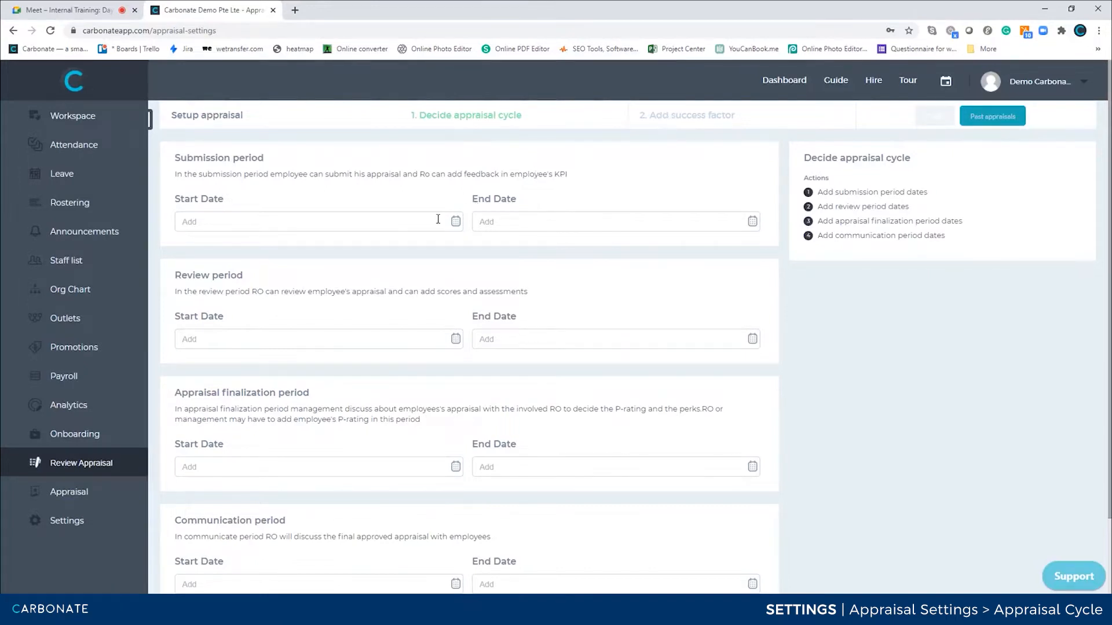
Set the submission period to start on 01 November 2021 and end on 07 November 2021
{"action": "left_click", "coordinate": [329, 223]}
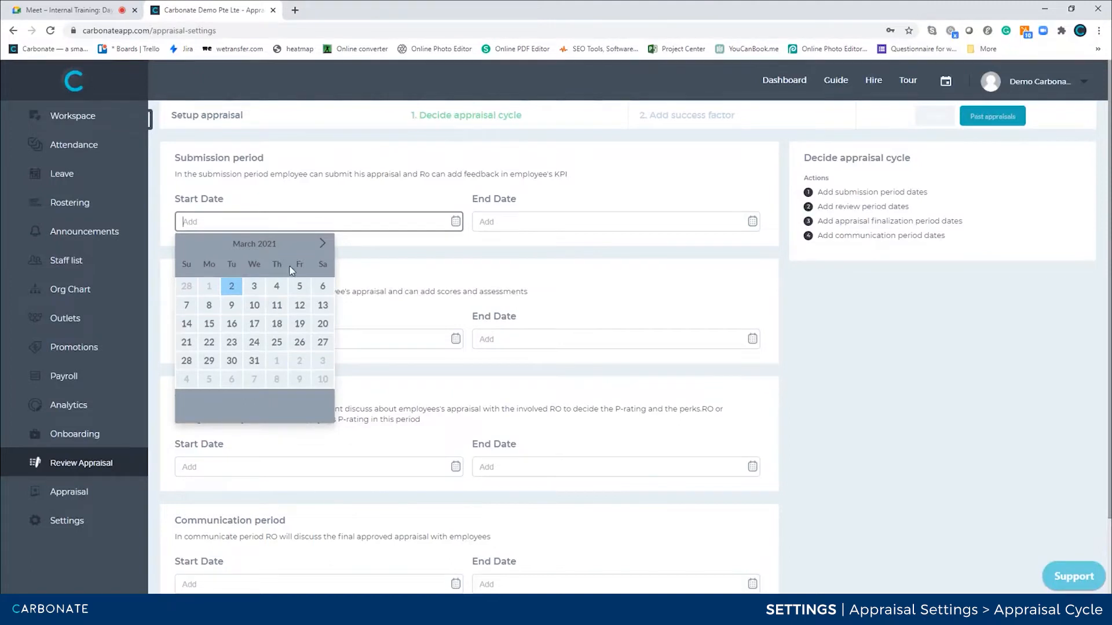
{"action": "left_click", "coordinate": [323, 243]}
{"action": "left_click", "coordinate": [323, 243]}
{"action": "left_click", "coordinate": [240, 255]}
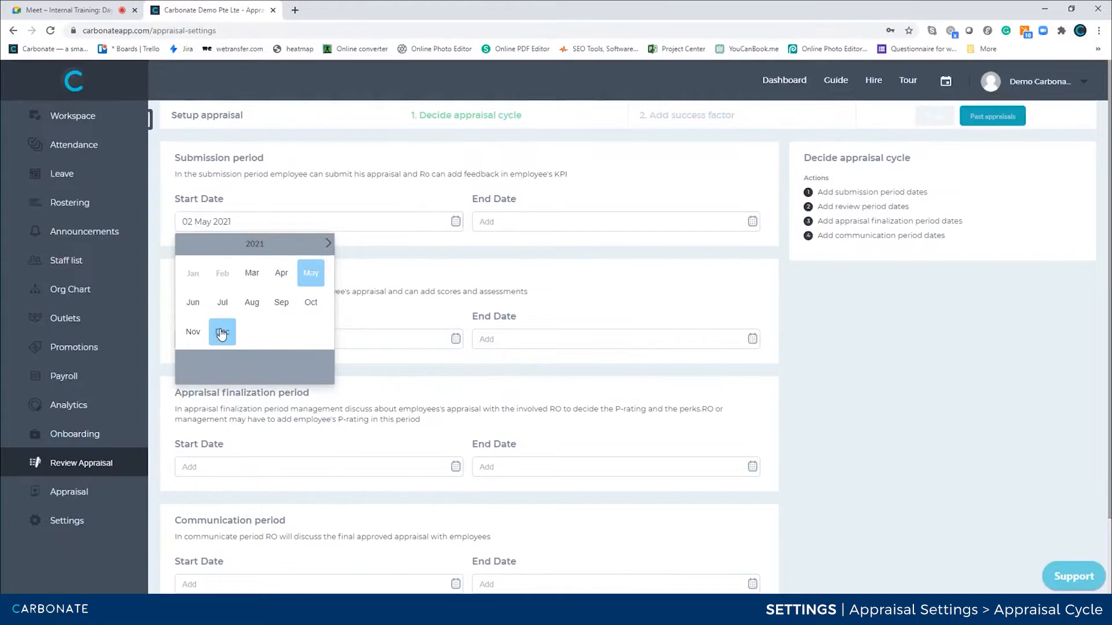
{"action": "left_click", "coordinate": [222, 334]}
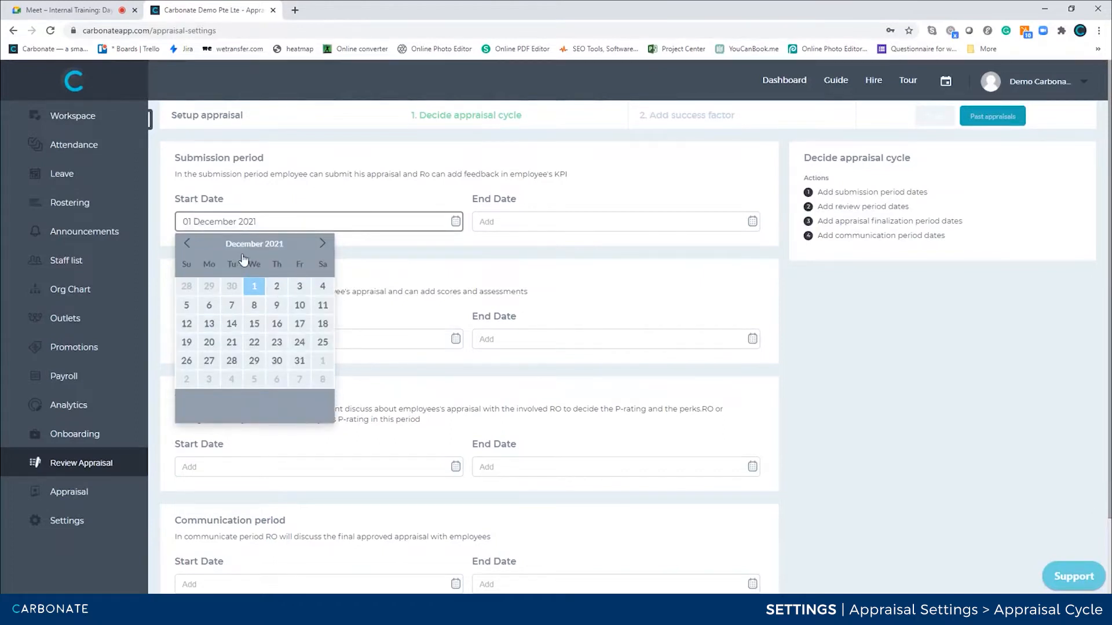
{"action": "left_click", "coordinate": [187, 245]}
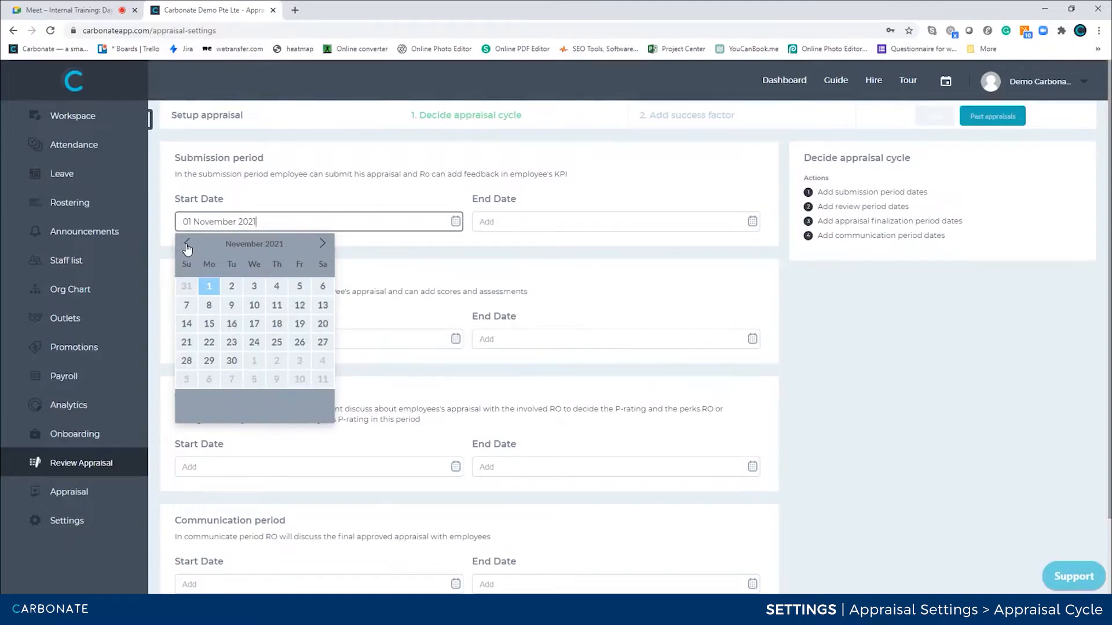
{"action": "left_click", "coordinate": [209, 286]}
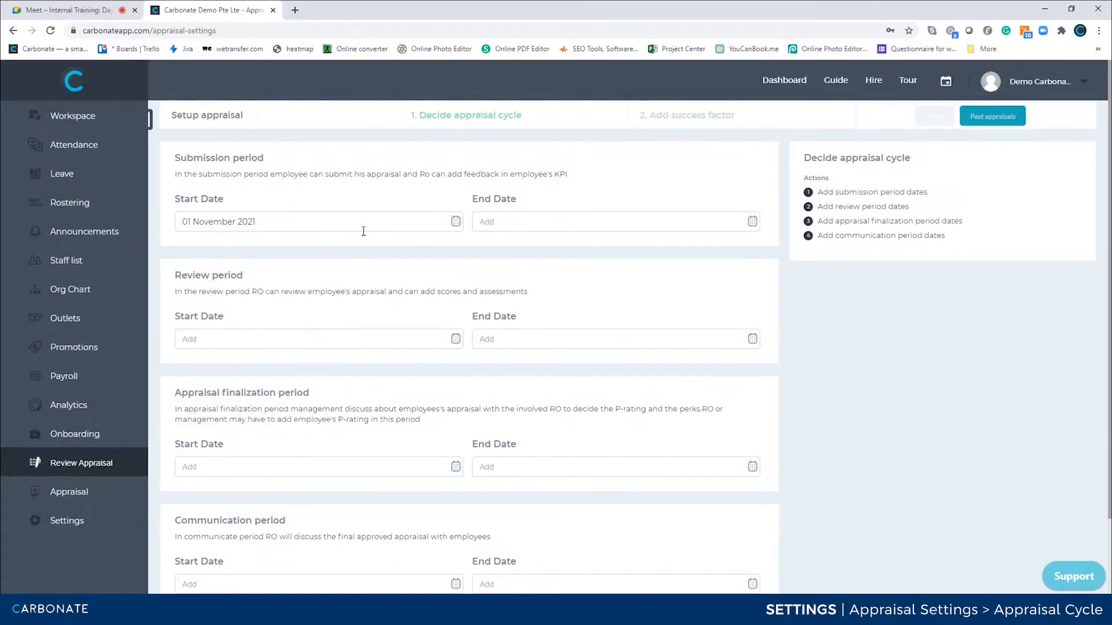
{"action": "left_click", "coordinate": [550, 223]}
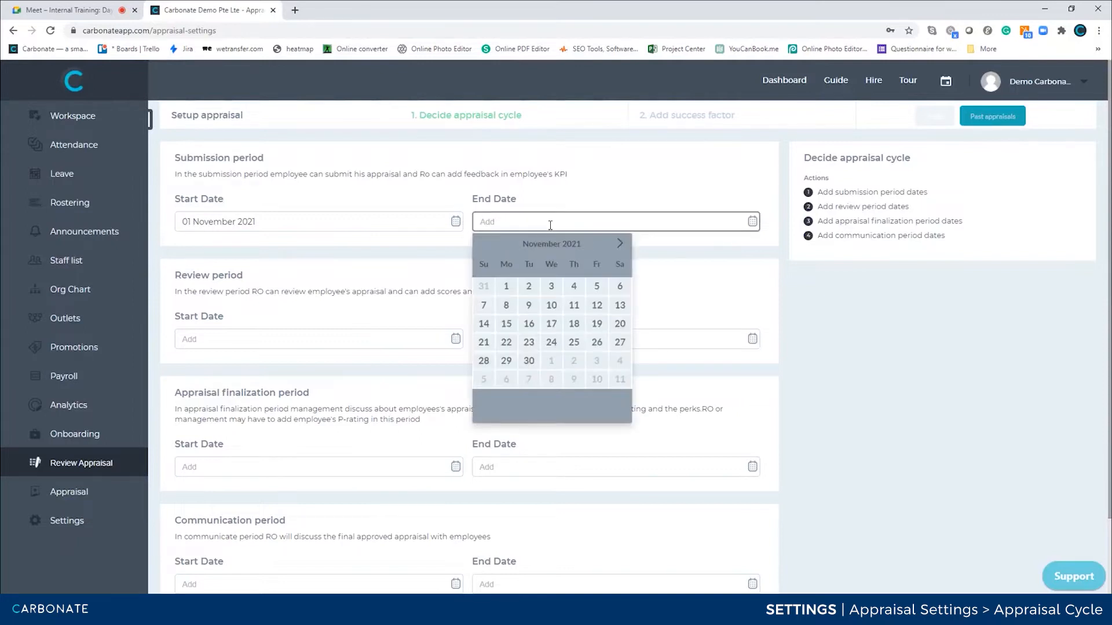
{"action": "left_click", "coordinate": [485, 307]}
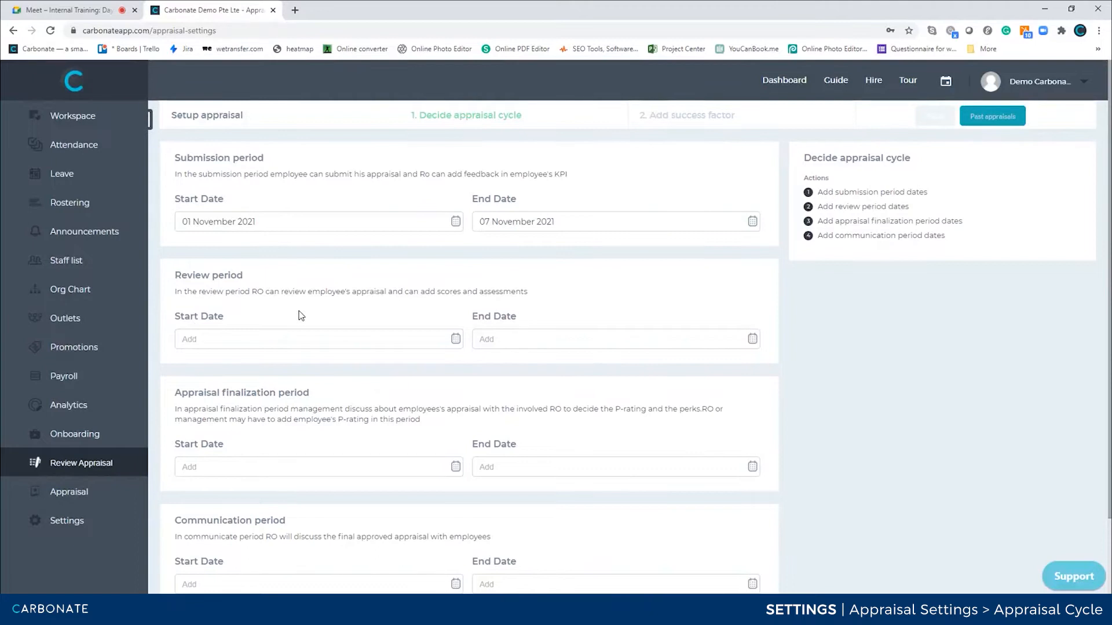
Set the review period to run from 08 November 2021 to 15 November 2021
{"action": "left_click", "coordinate": [251, 338]}
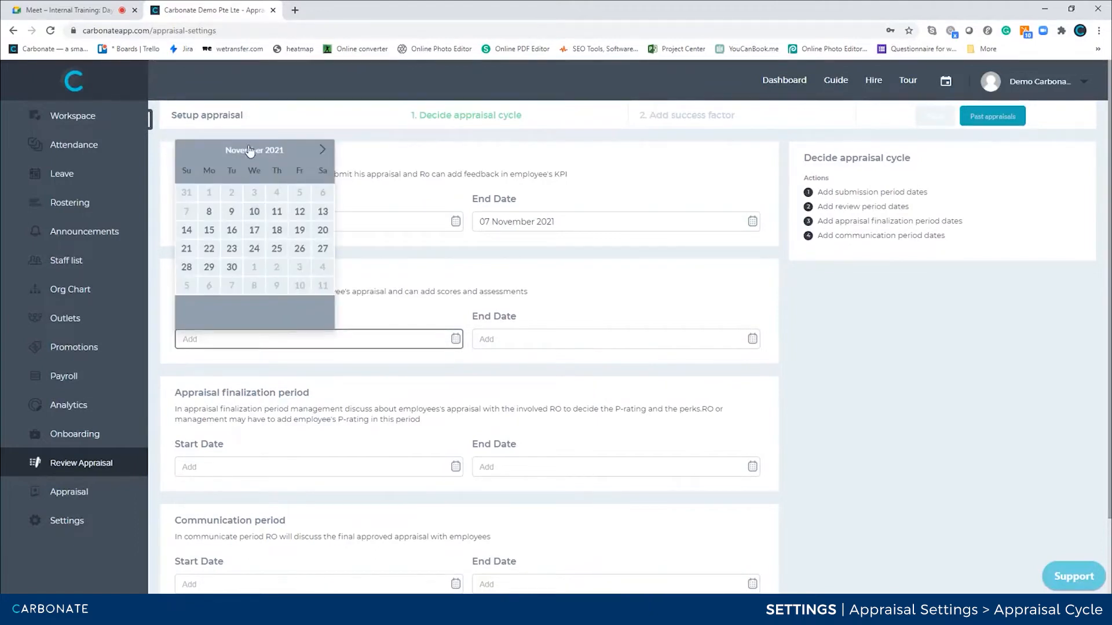
{"action": "left_click", "coordinate": [208, 213]}
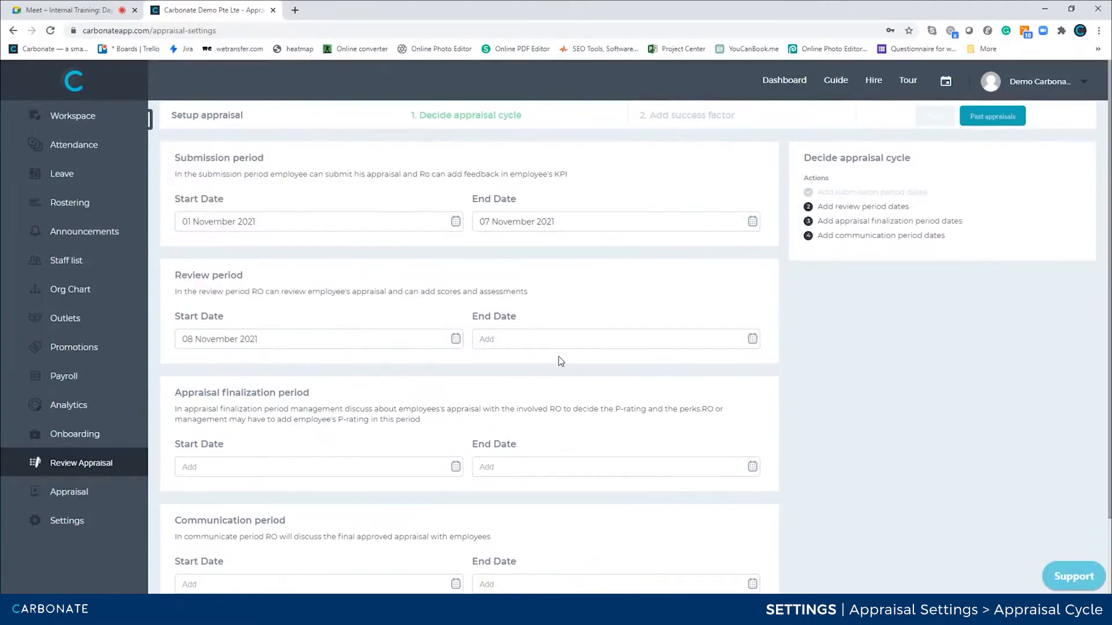
{"action": "left_click", "coordinate": [584, 340]}
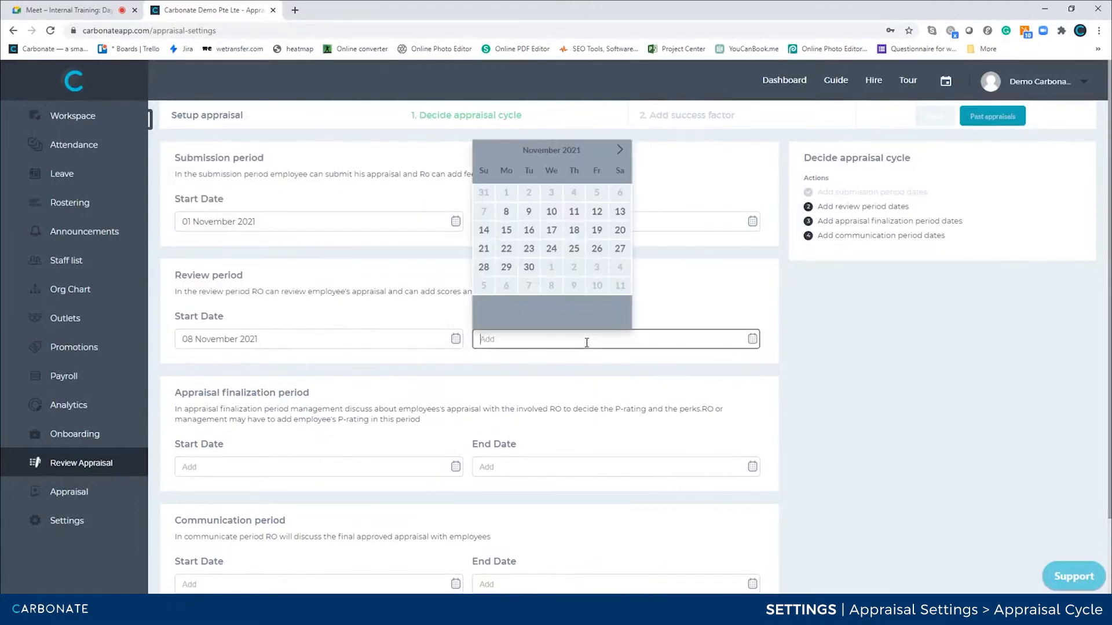
{"action": "left_click", "coordinate": [506, 231]}
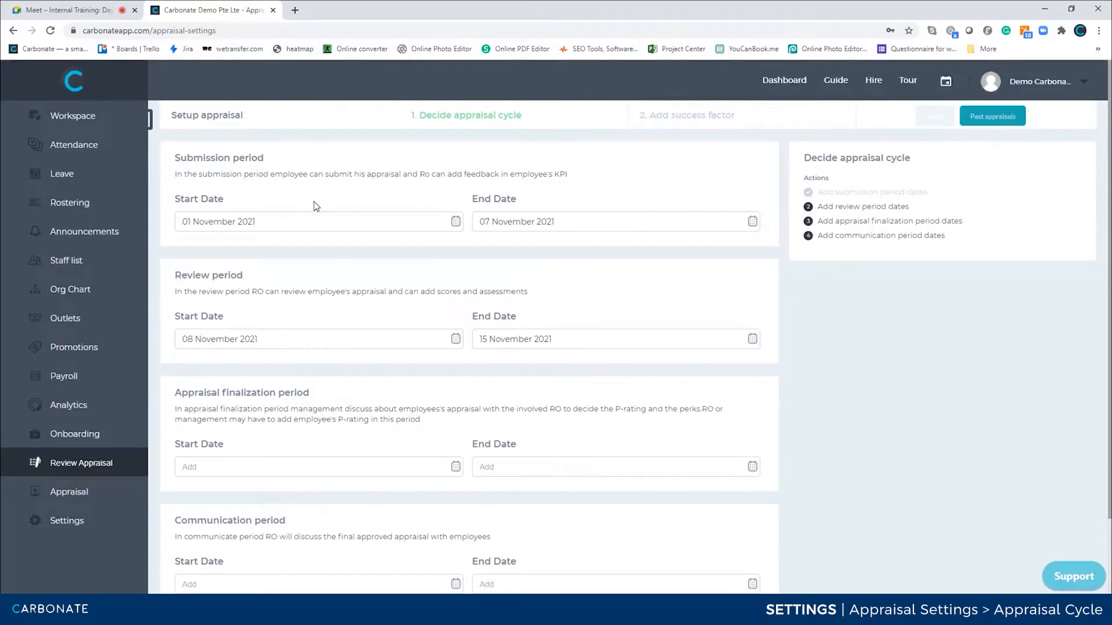
Set the appraisal finalization period to run from 16 November 2021 to 21 November 2021
{"action": "left_click", "coordinate": [455, 467]}
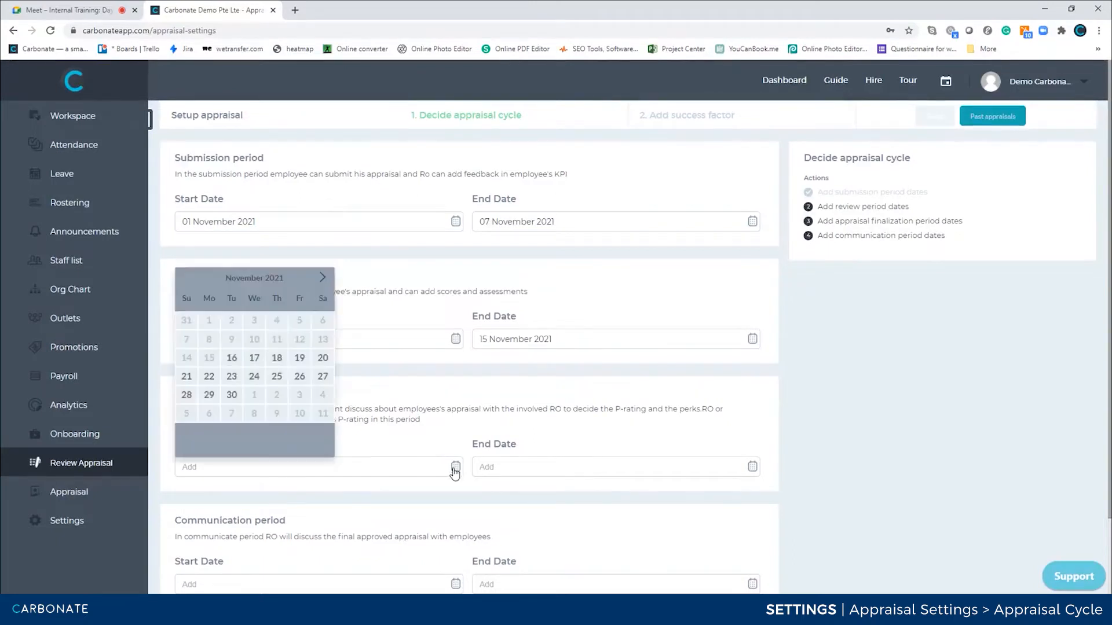
{"action": "left_click", "coordinate": [232, 357]}
{"action": "left_click", "coordinate": [669, 464]}
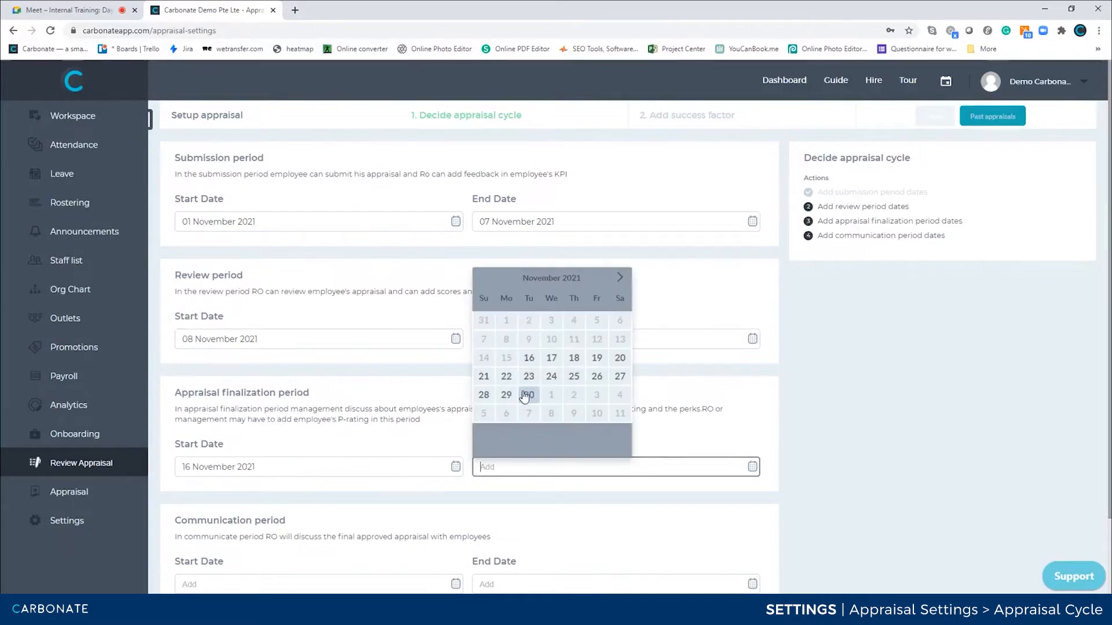
{"action": "left_click", "coordinate": [490, 382]}
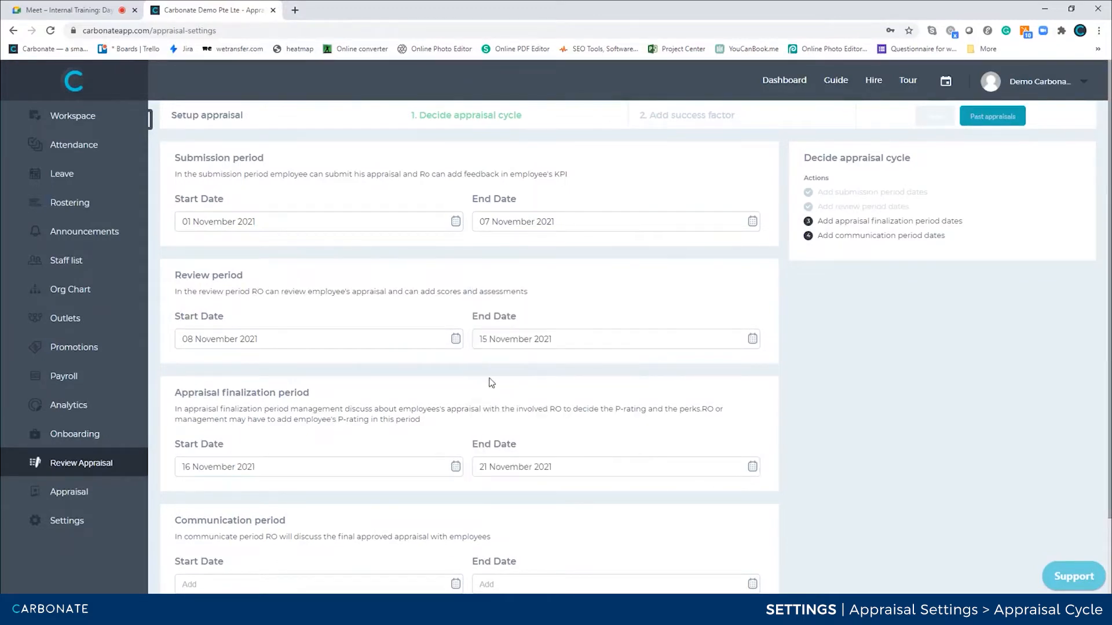
Set the communication period to run from 22 November 2021 to 30 November 2021
{"action": "scroll", "coordinate": [509, 446], "scroll_direction": "down", "scroll_amount": 1}
{"action": "scroll", "coordinate": [509, 446], "scroll_direction": "down", "scroll_amount": 1}
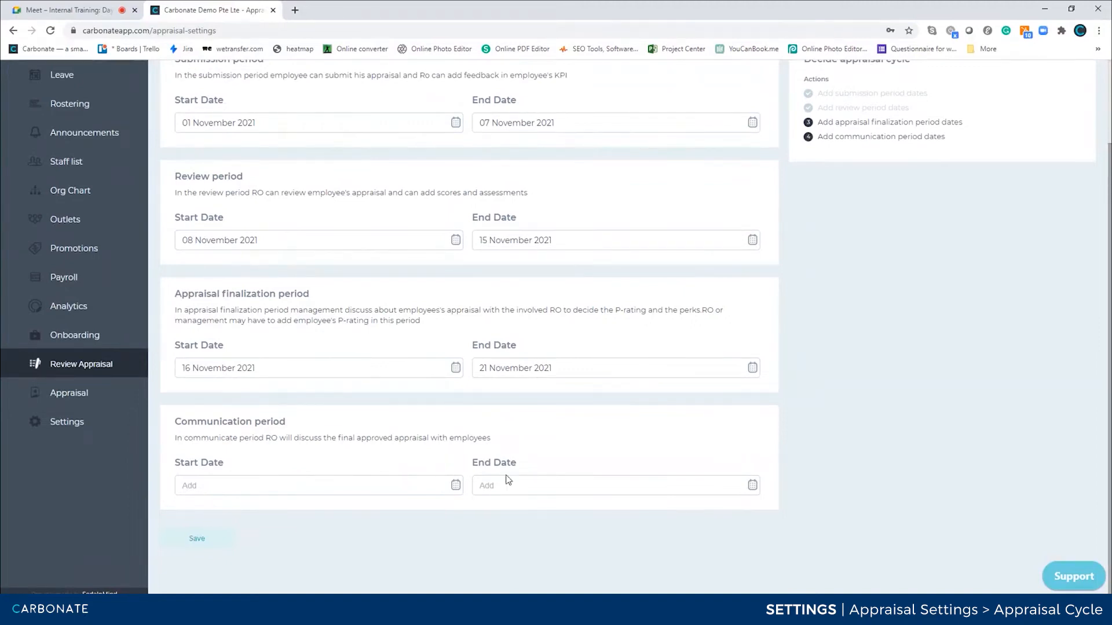
{"action": "scroll", "coordinate": [528, 385], "scroll_direction": "up", "scroll_amount": 2}
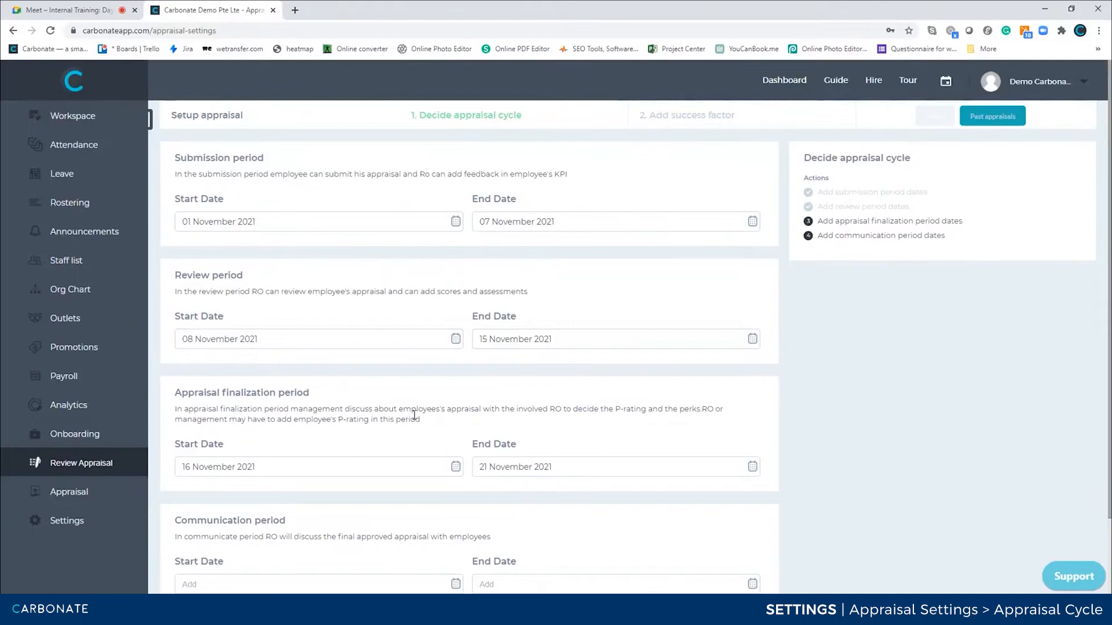
{"action": "scroll", "coordinate": [305, 410], "scroll_direction": "down", "scroll_amount": 2}
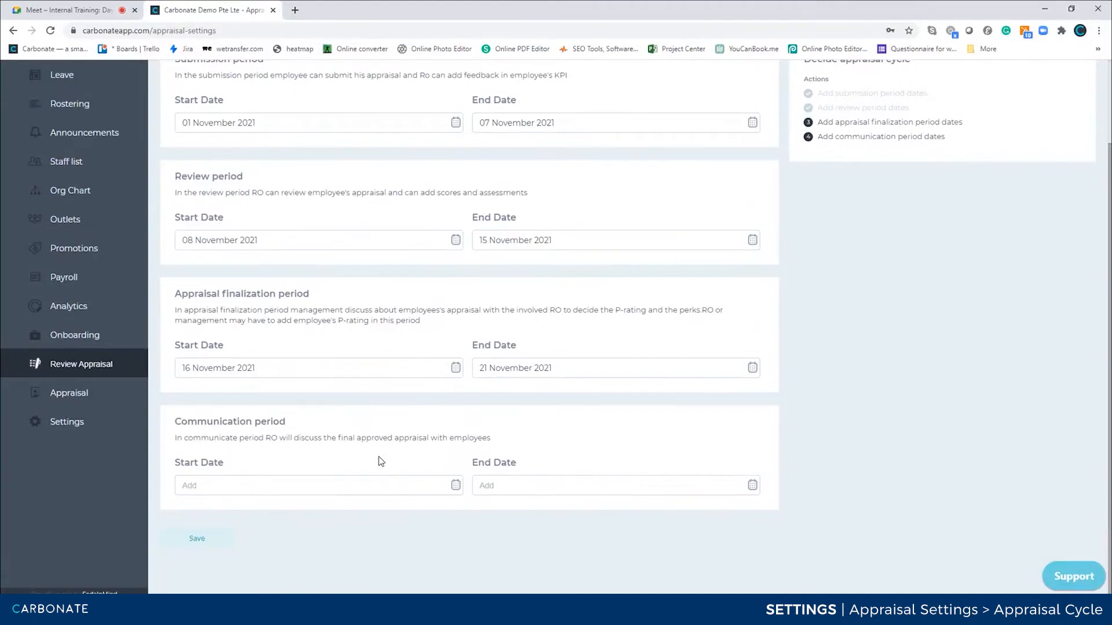
{"action": "left_click", "coordinate": [455, 487]}
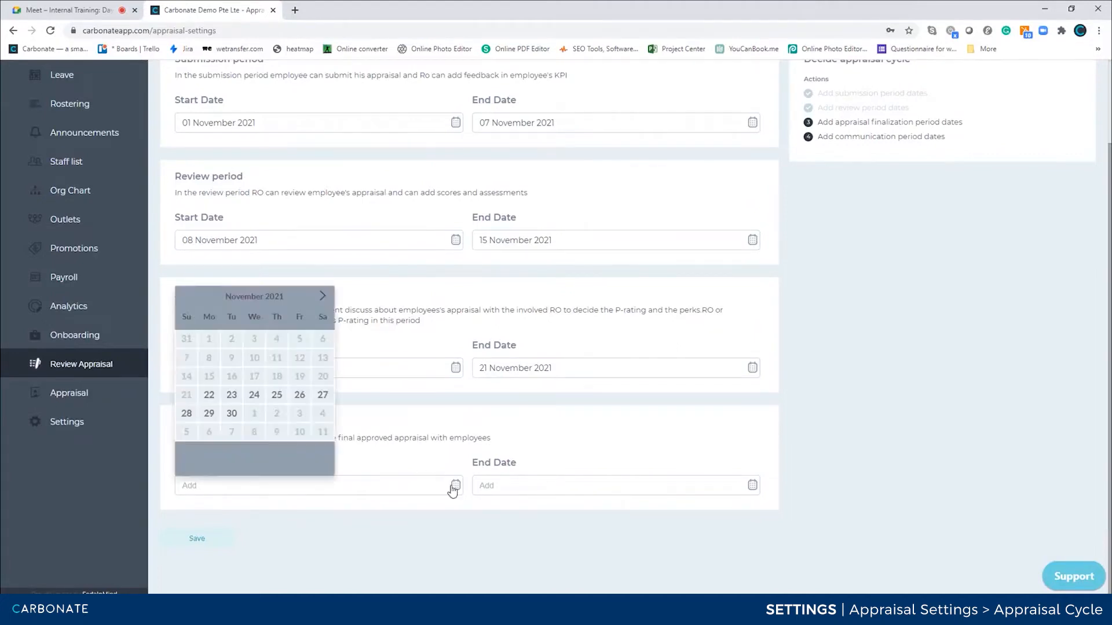
{"action": "left_click", "coordinate": [210, 395]}
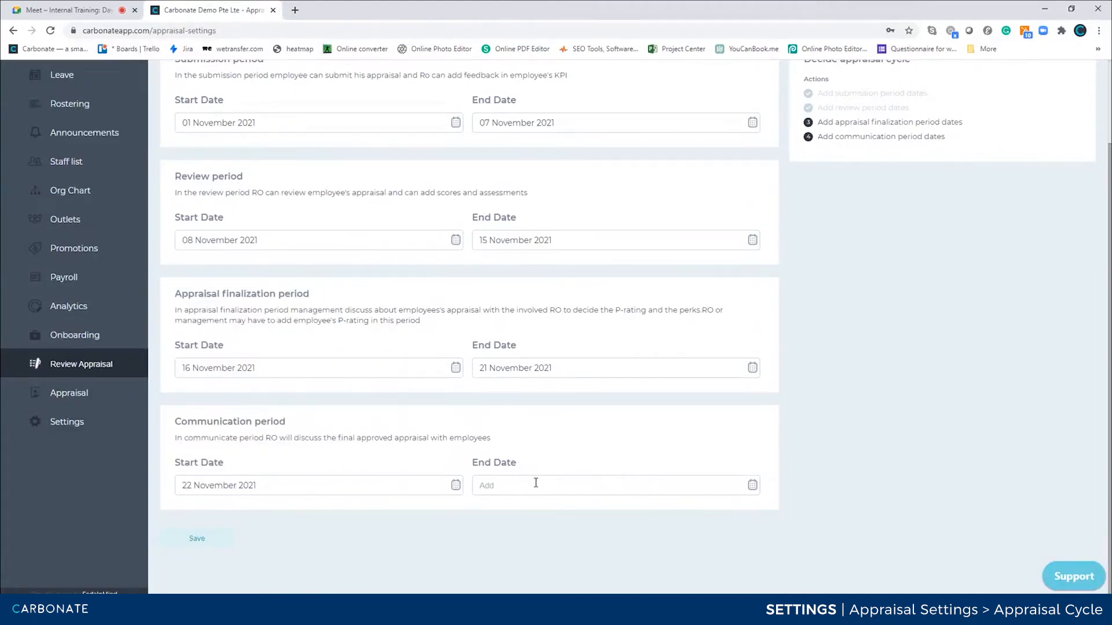
{"action": "left_click", "coordinate": [532, 484]}
{"action": "left_click", "coordinate": [529, 413]}
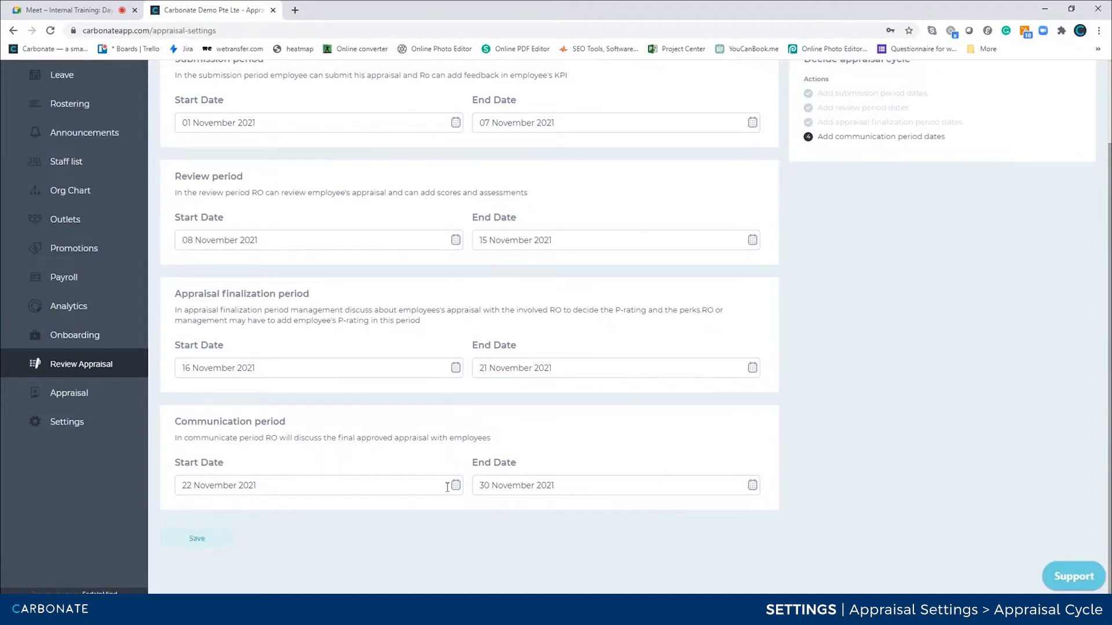
Review the dates of all four periods and save the appraisal cycle
{"action": "scroll", "coordinate": [852, 102], "scroll_direction": "up", "scroll_amount": 2}
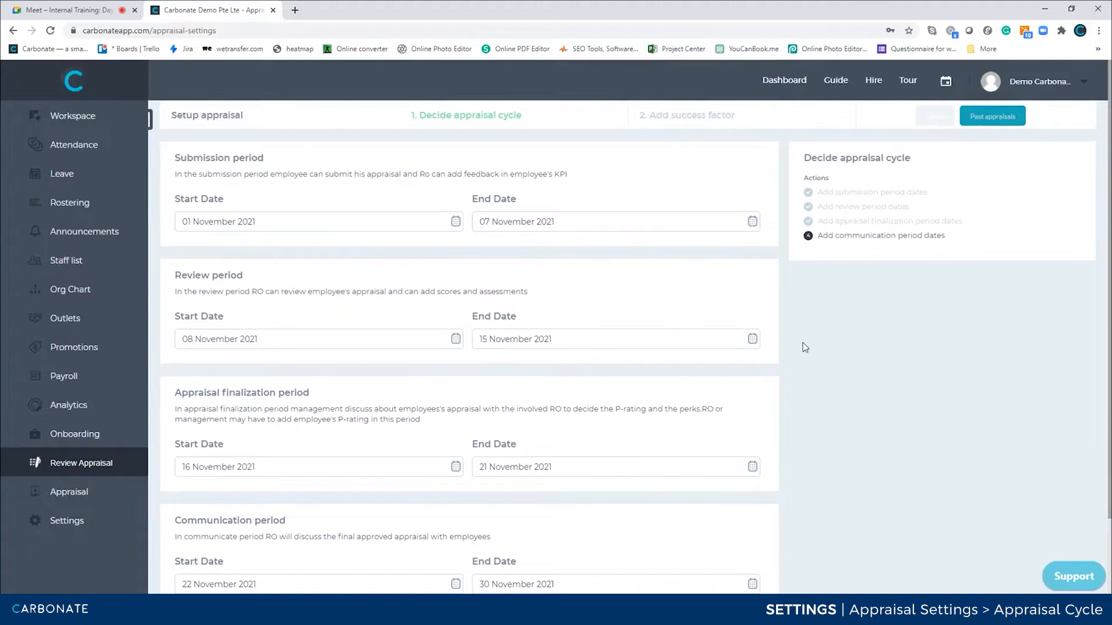
{"action": "left_click_drag", "start_coordinate": [869, 158], "coordinate": [923, 160]}
{"action": "left_click", "coordinate": [898, 277]}
{"action": "scroll", "coordinate": [822, 342], "scroll_direction": "down", "scroll_amount": 3}
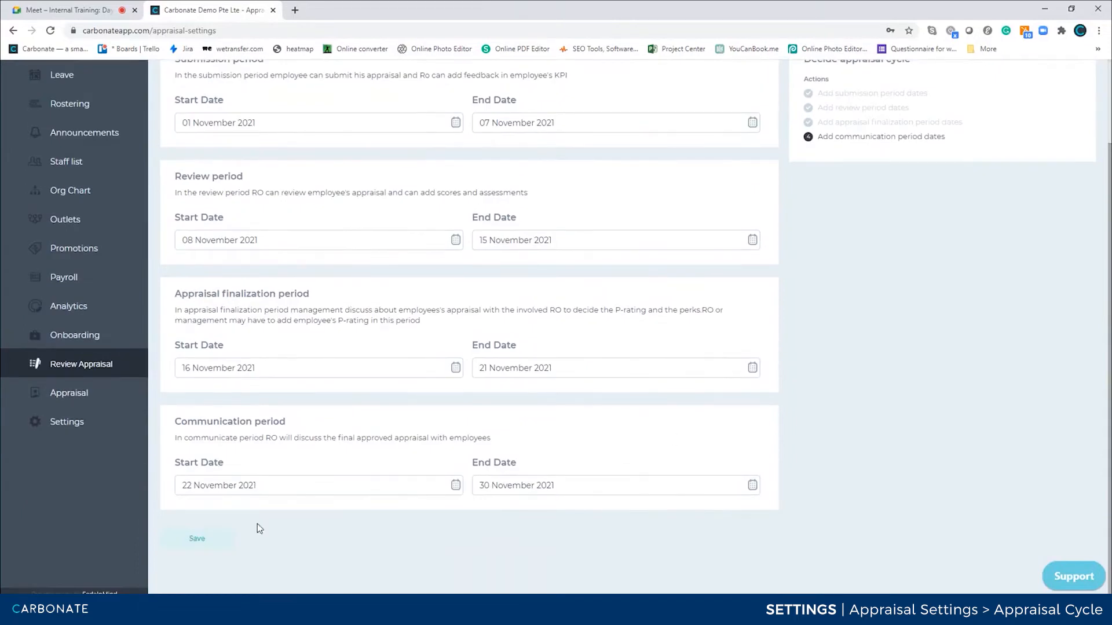
{"action": "left_click", "coordinate": [200, 540]}
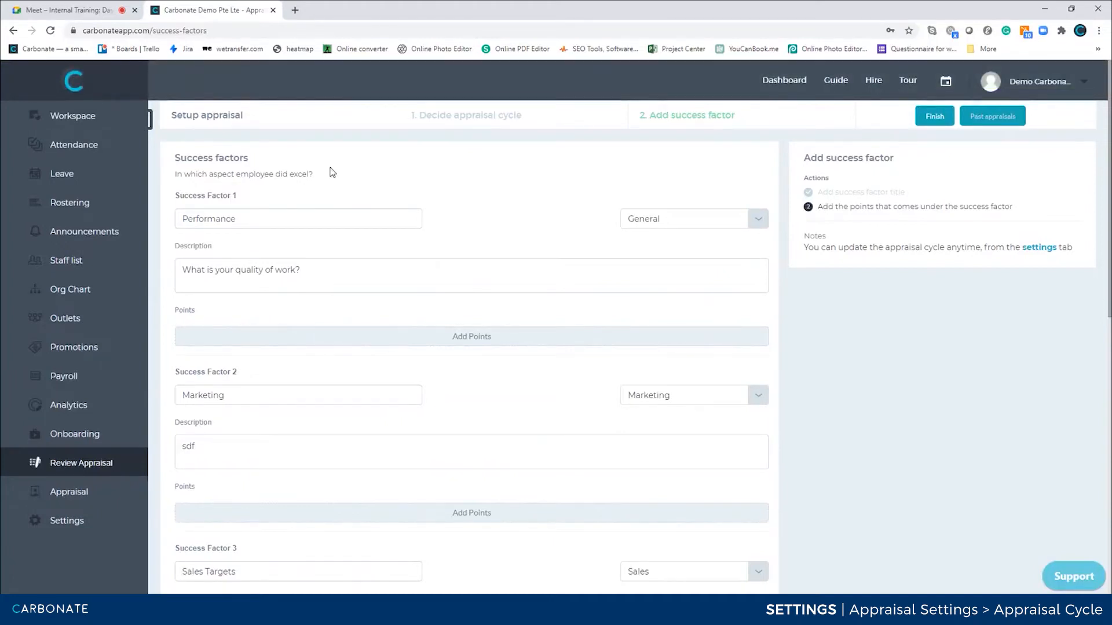
Examine the titles, descriptions and points of the existing success factors, and the category options available for Success Factor 1
{"action": "scroll", "coordinate": [249, 316], "scroll_direction": "down", "scroll_amount": 10}
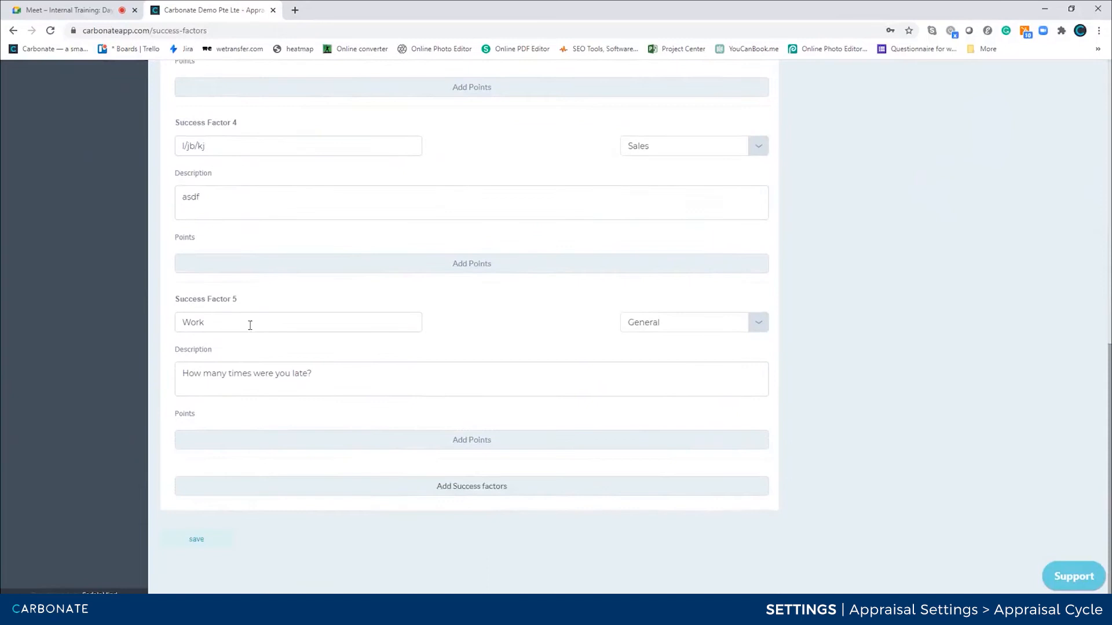
{"action": "scroll", "coordinate": [250, 326], "scroll_direction": "up", "scroll_amount": 10}
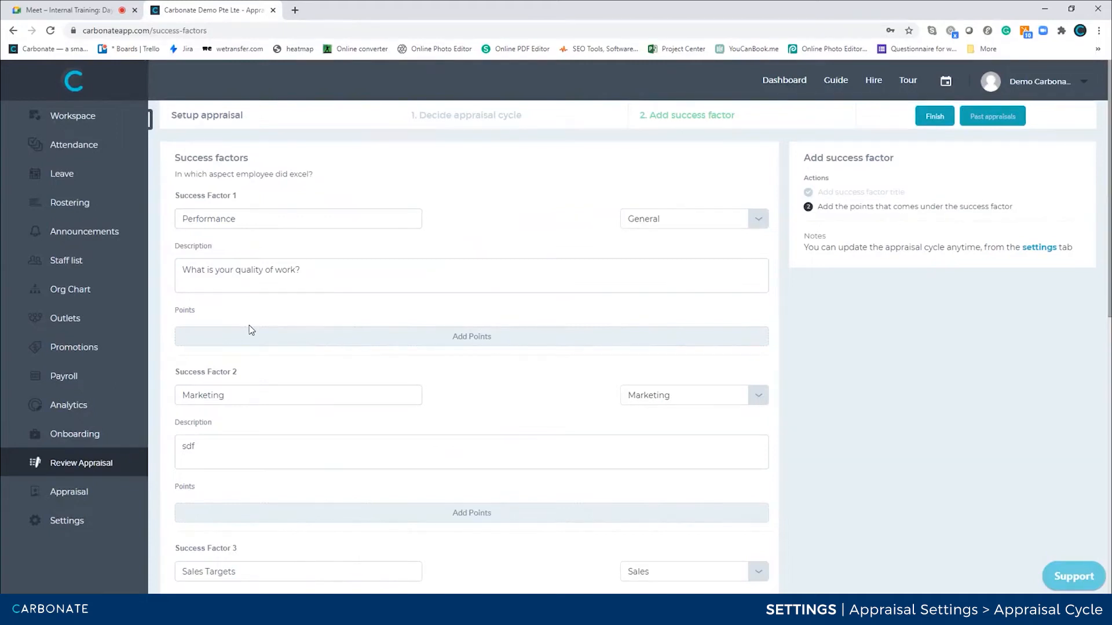
{"action": "left_click", "coordinate": [249, 224]}
{"action": "left_click", "coordinate": [315, 276]}
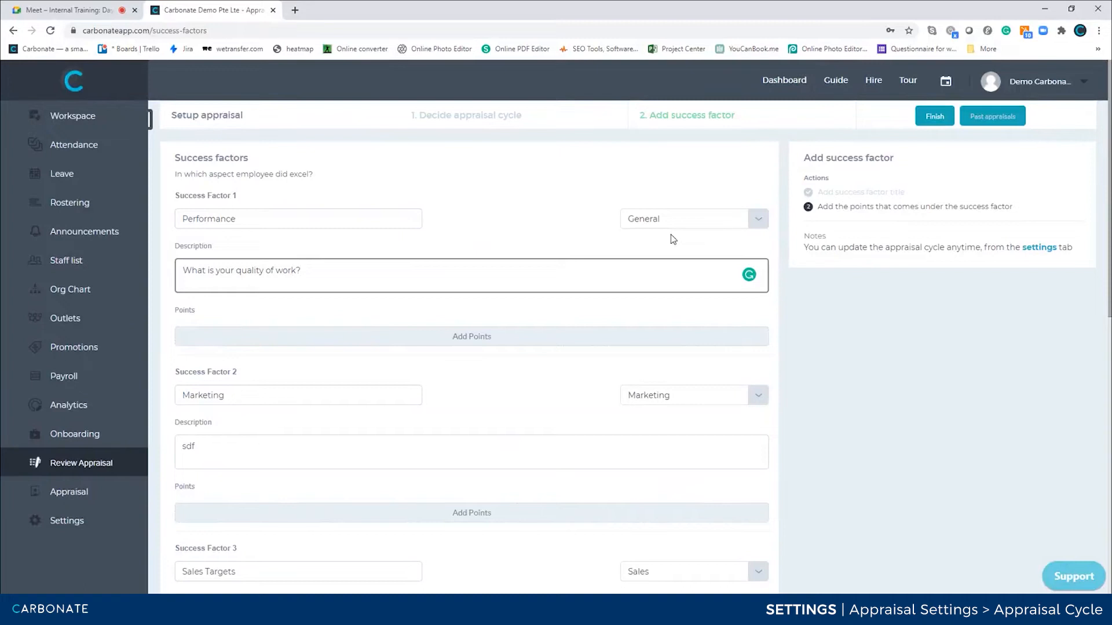
{"action": "left_click", "coordinate": [707, 226]}
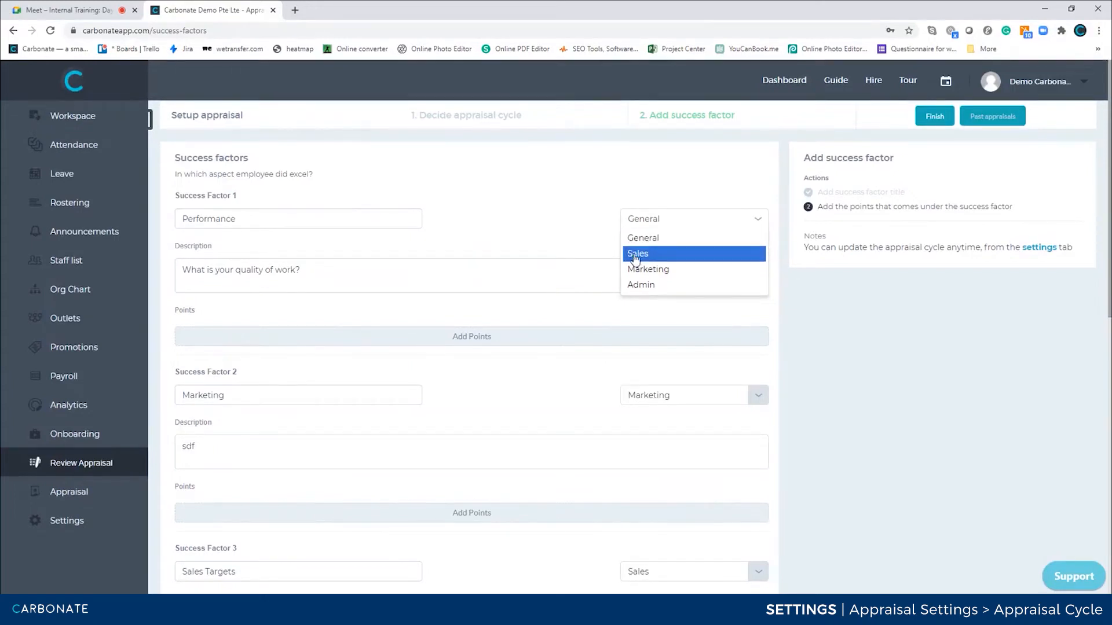
{"action": "left_click", "coordinate": [575, 381]}
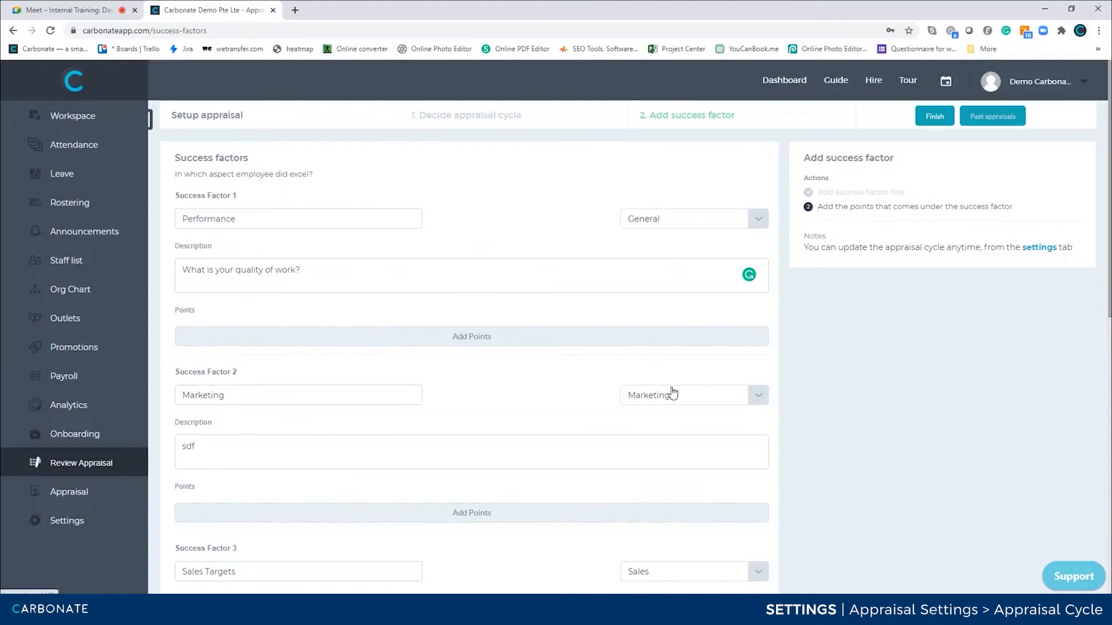
{"action": "scroll", "coordinate": [330, 444], "scroll_direction": "down", "scroll_amount": 4}
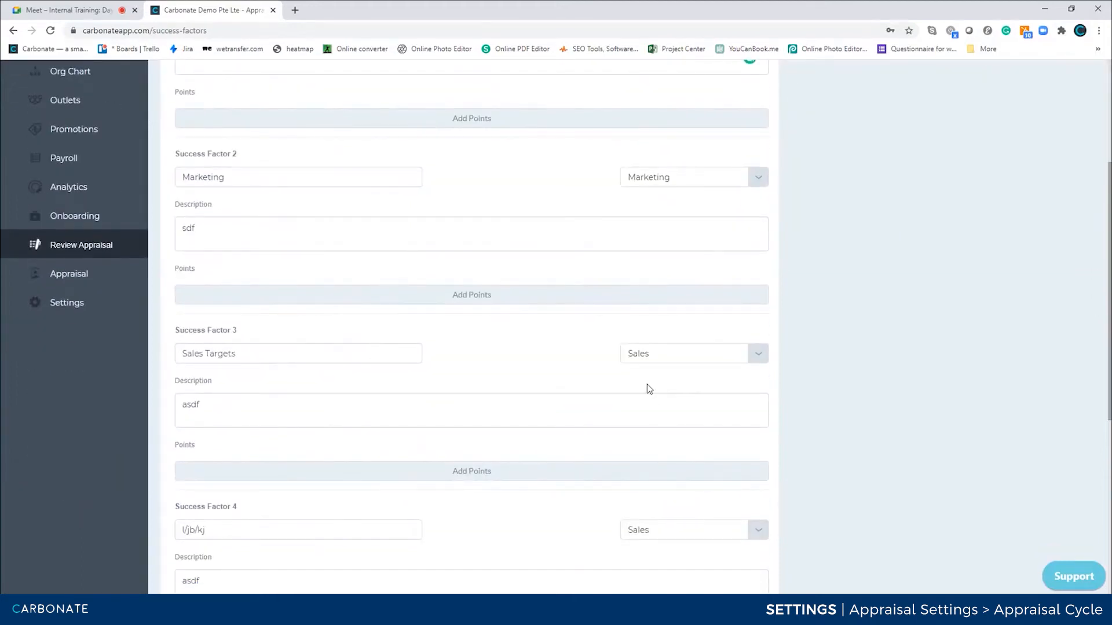
{"action": "scroll", "coordinate": [402, 446], "scroll_direction": "down", "scroll_amount": 4}
{"action": "scroll", "coordinate": [526, 417], "scroll_direction": "down", "scroll_amount": 3}
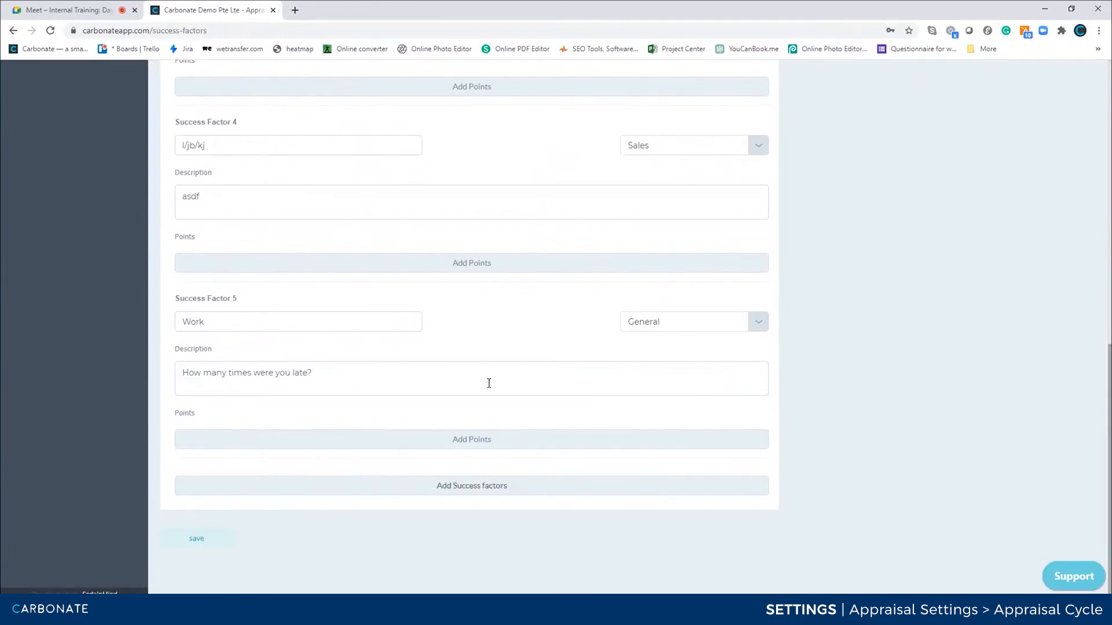
{"action": "scroll", "coordinate": [488, 383], "scroll_direction": "up", "scroll_amount": 10}
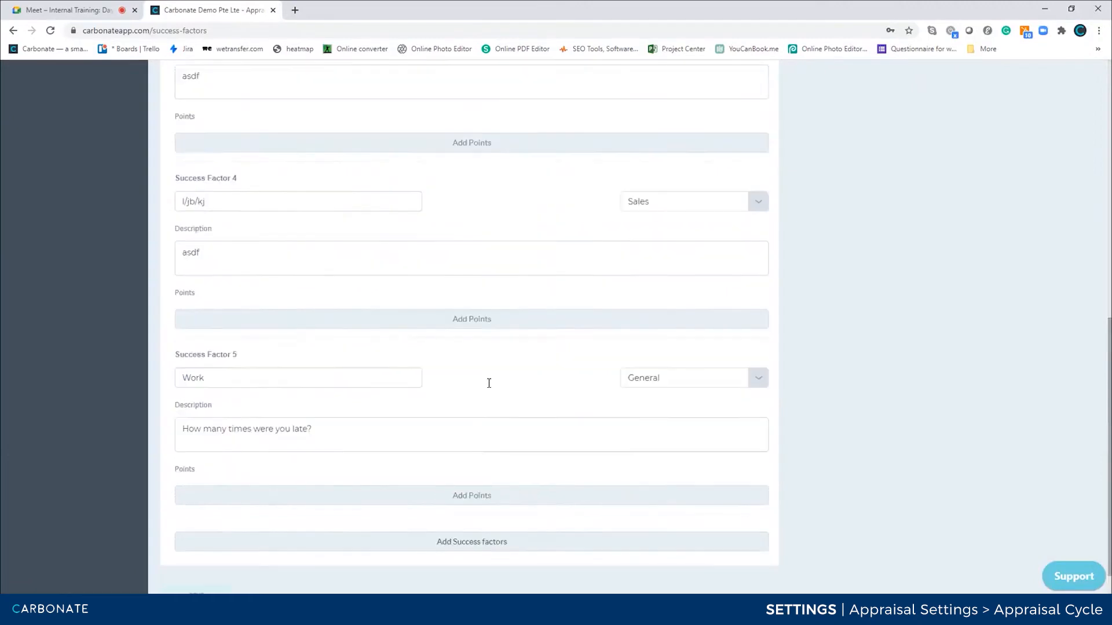
Return to the appraisal cycle dates and set the submission period's start date to 02 March 2021
{"action": "left_click", "coordinate": [484, 119]}
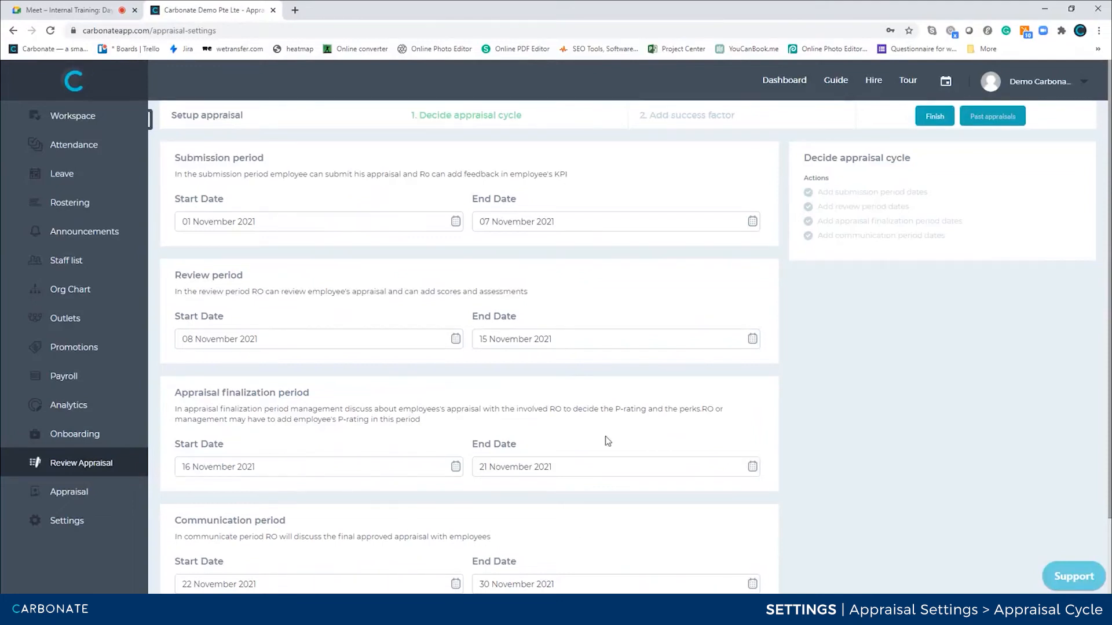
{"action": "left_click", "coordinate": [677, 124]}
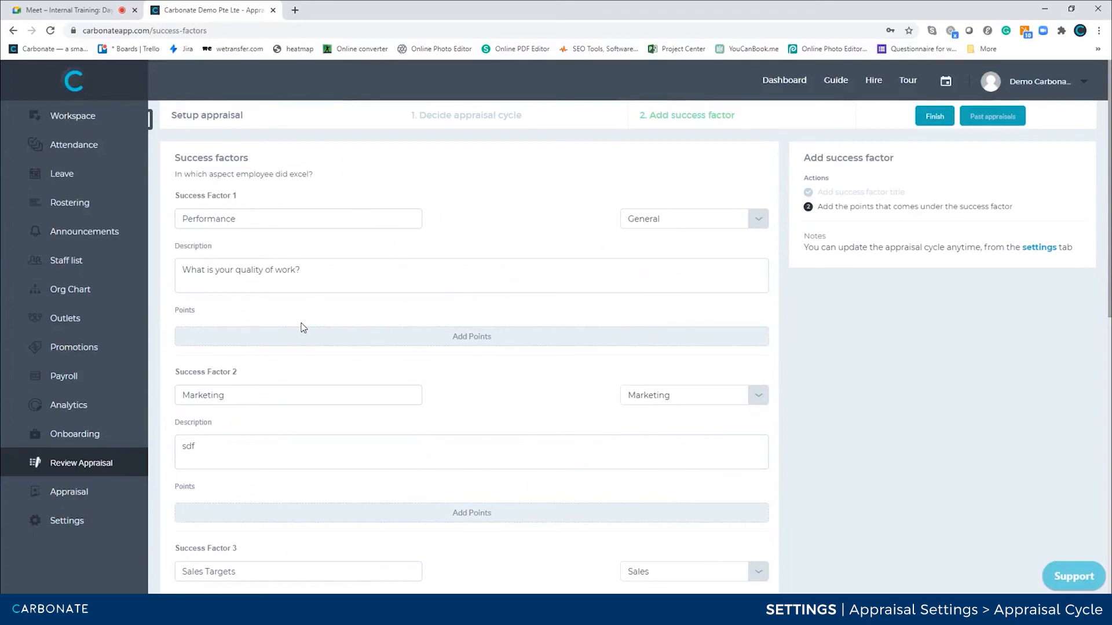
{"action": "left_click", "coordinate": [480, 122]}
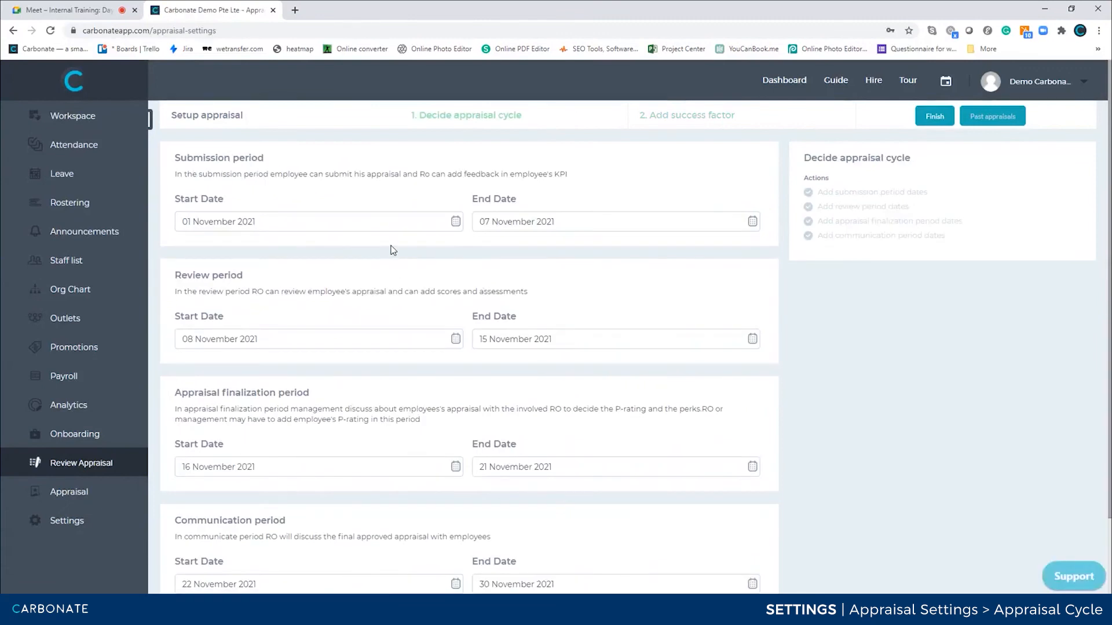
{"action": "left_click", "coordinate": [455, 222]}
{"action": "left_click", "coordinate": [456, 224]}
{"action": "left_click", "coordinate": [456, 224]}
{"action": "left_click", "coordinate": [246, 246]}
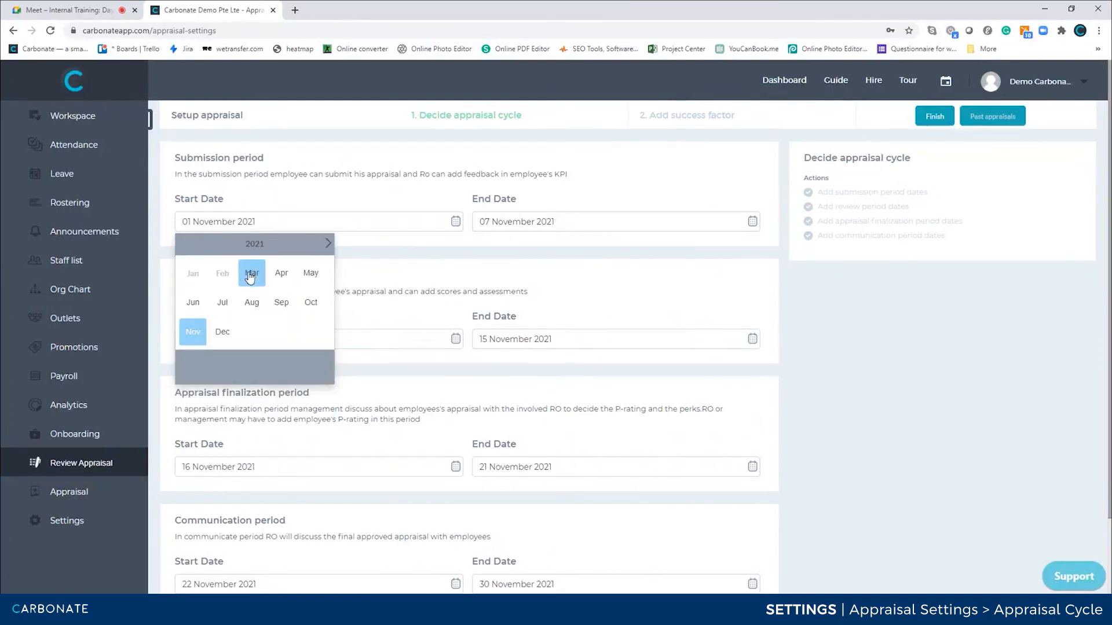
{"action": "left_click", "coordinate": [252, 273]}
{"action": "left_click", "coordinate": [230, 286]}
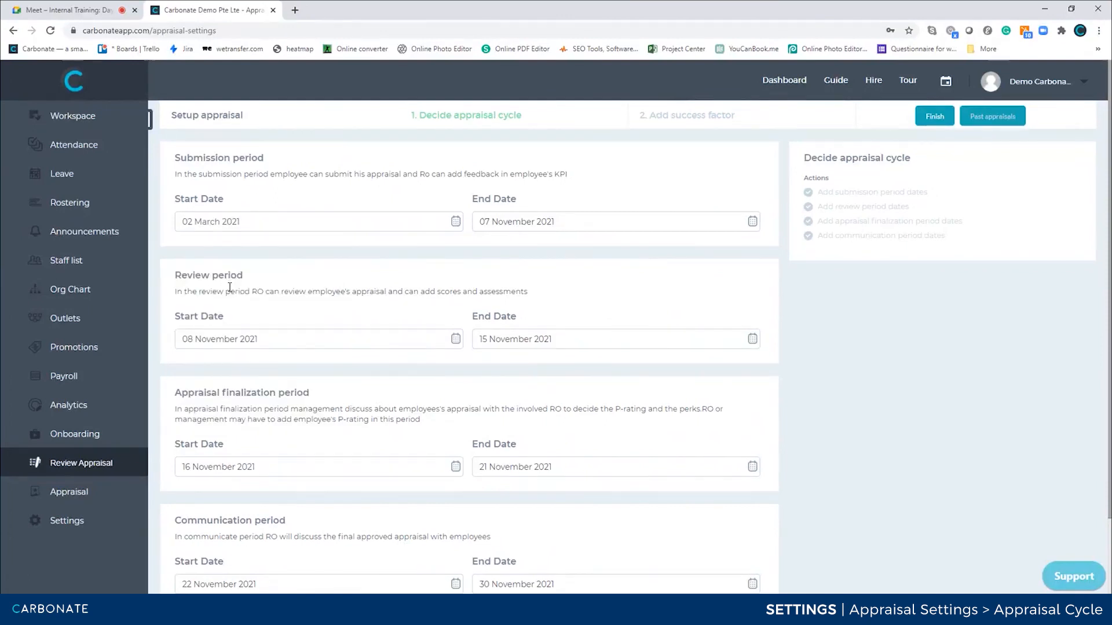
Set the submission period's end date to 02 March 2021
{"action": "left_click", "coordinate": [586, 226]}
{"action": "left_click", "coordinate": [524, 253]}
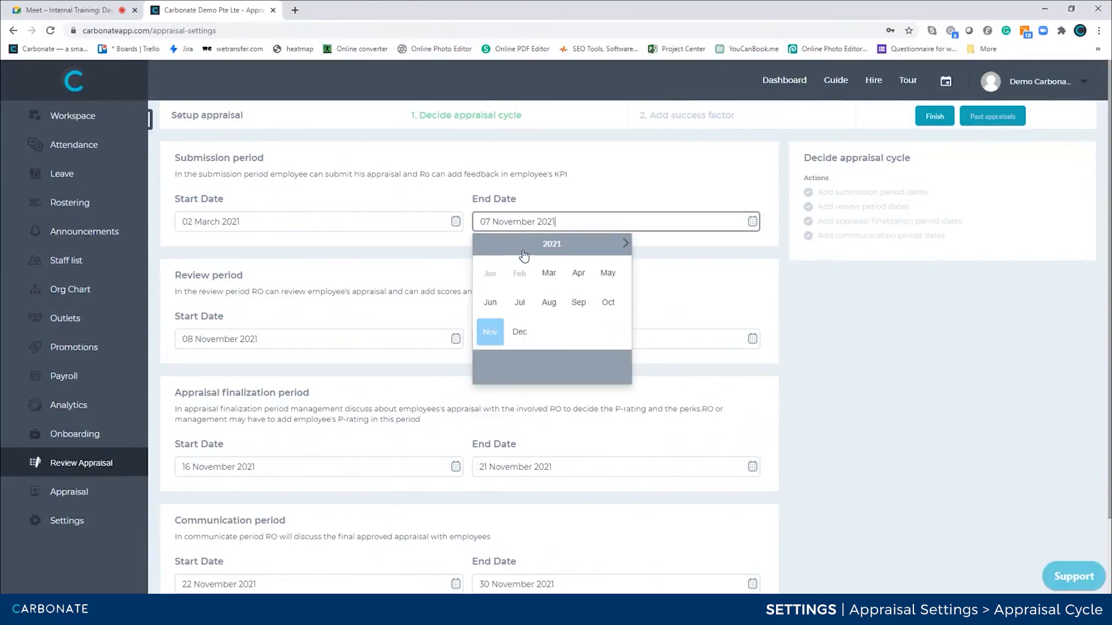
{"action": "left_click", "coordinate": [549, 272]}
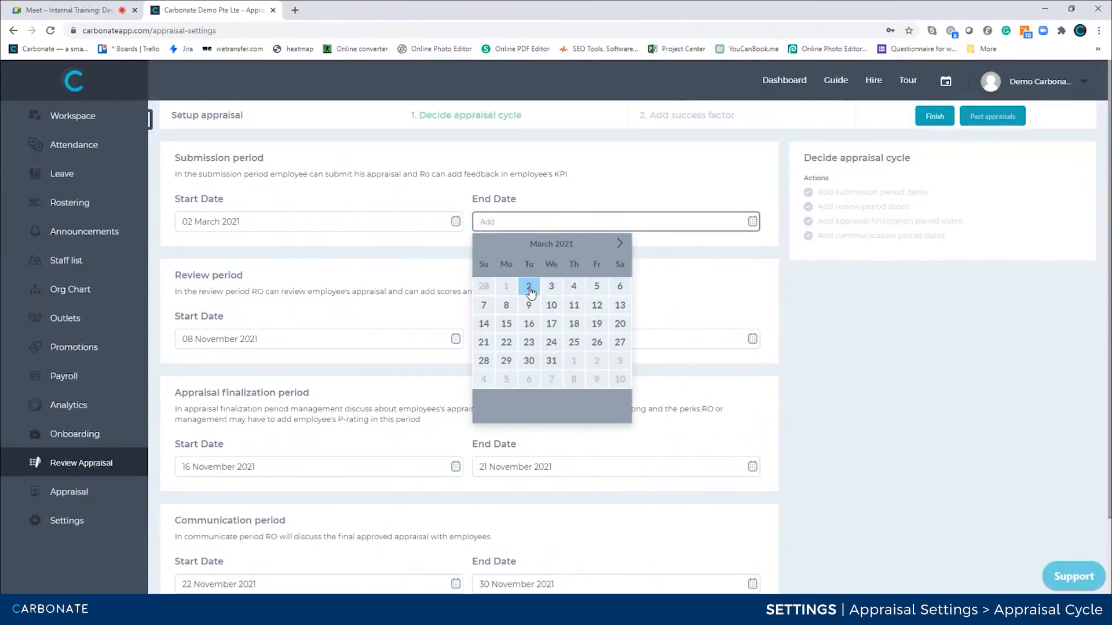
{"action": "left_click", "coordinate": [529, 287]}
Set both the start and end dates of the review period to 03 March 2021
{"action": "left_click", "coordinate": [348, 341]}
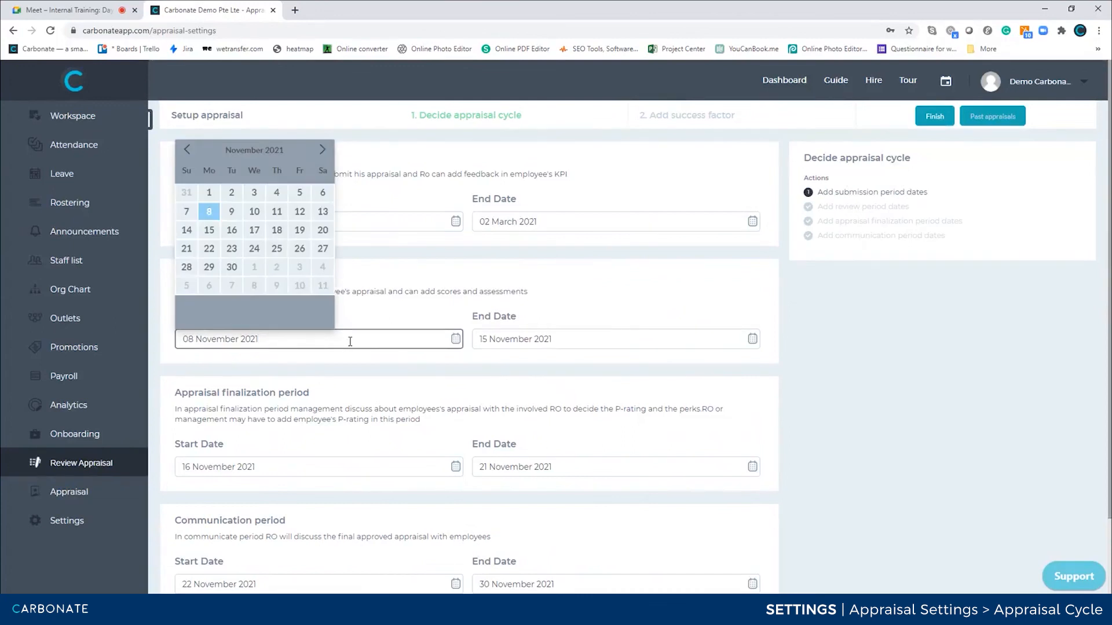
{"action": "key", "text": "ctrl+a"}
{"action": "key", "text": "BackSpace"}
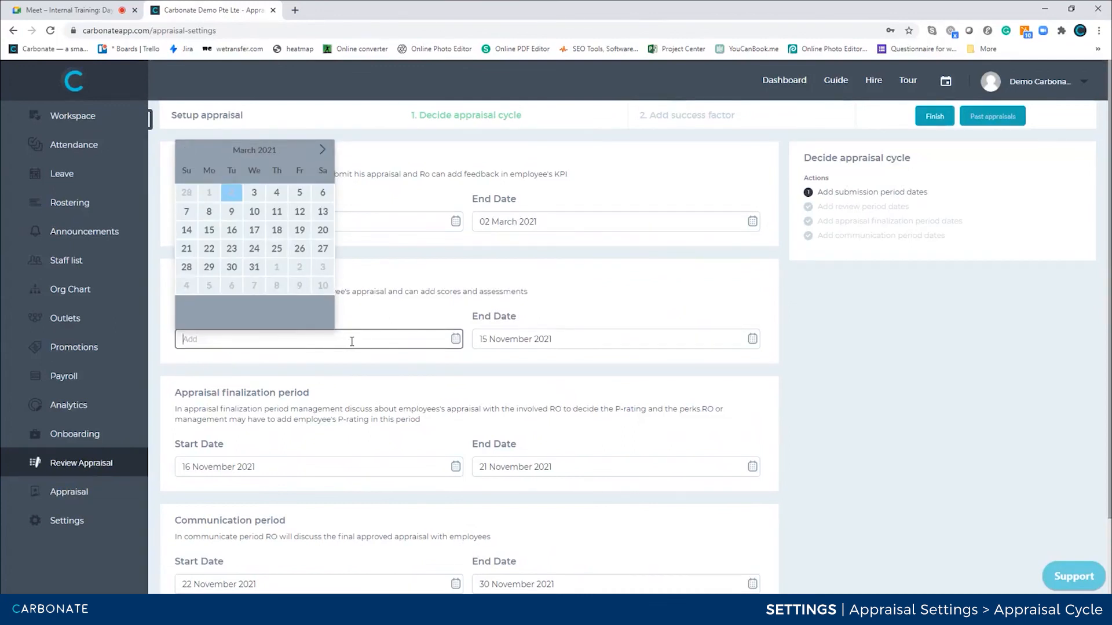
{"action": "type", "text": "03-03-2021"}
{"action": "key", "text": "Return"}
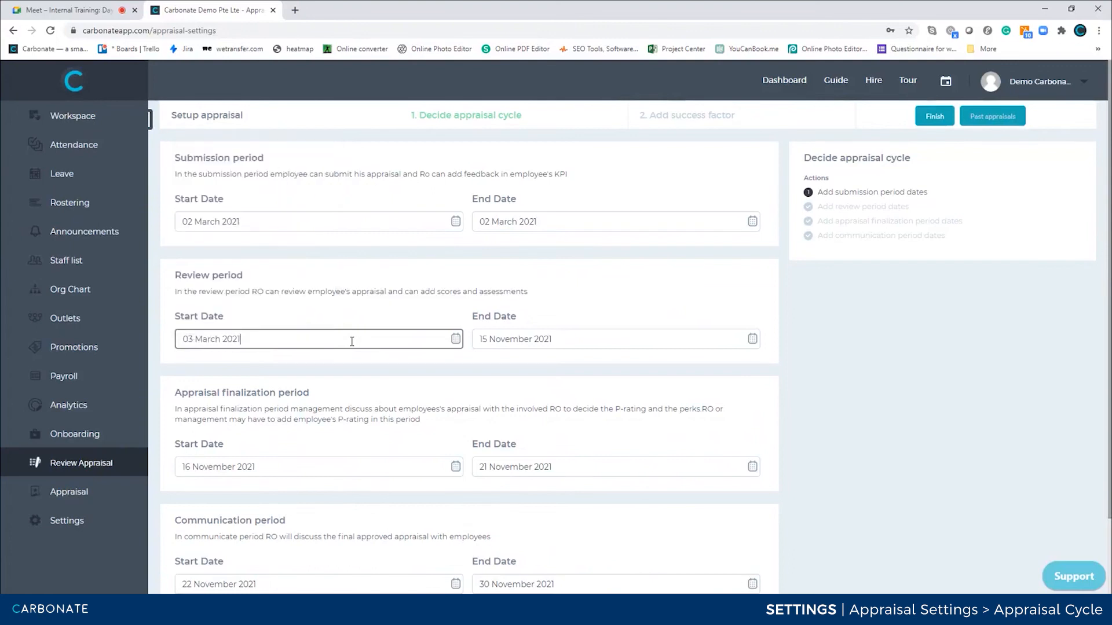
{"action": "left_click", "coordinate": [581, 345]}
{"action": "key", "text": "ctrl+a"}
{"action": "key", "text": "BackSpace"}
{"action": "type", "text": "03-03-2"}
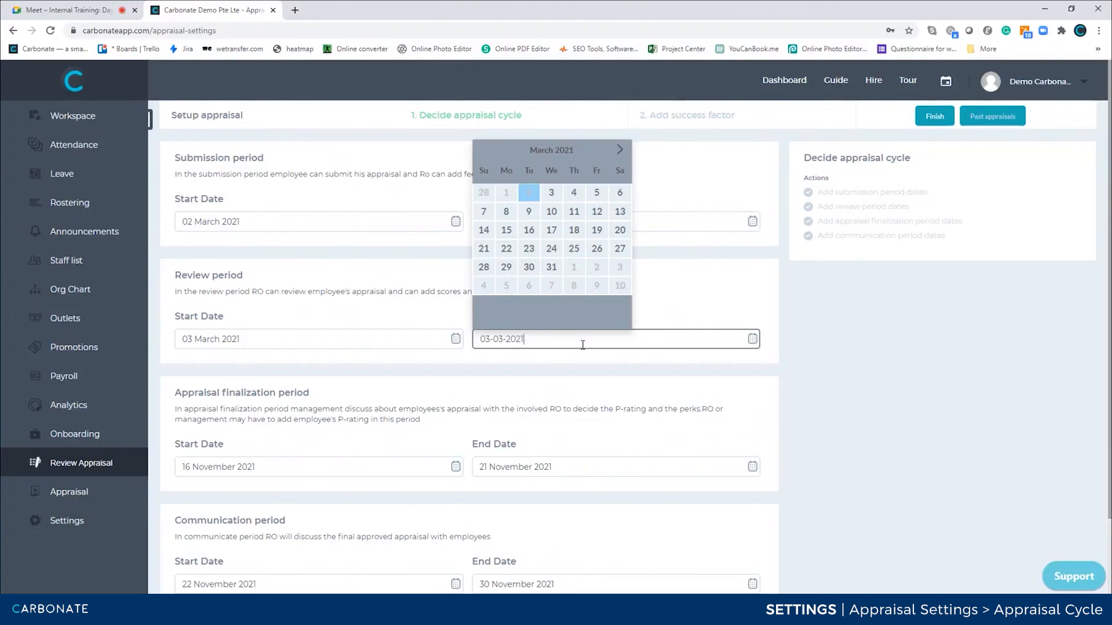
{"action": "key", "text": "Return"}
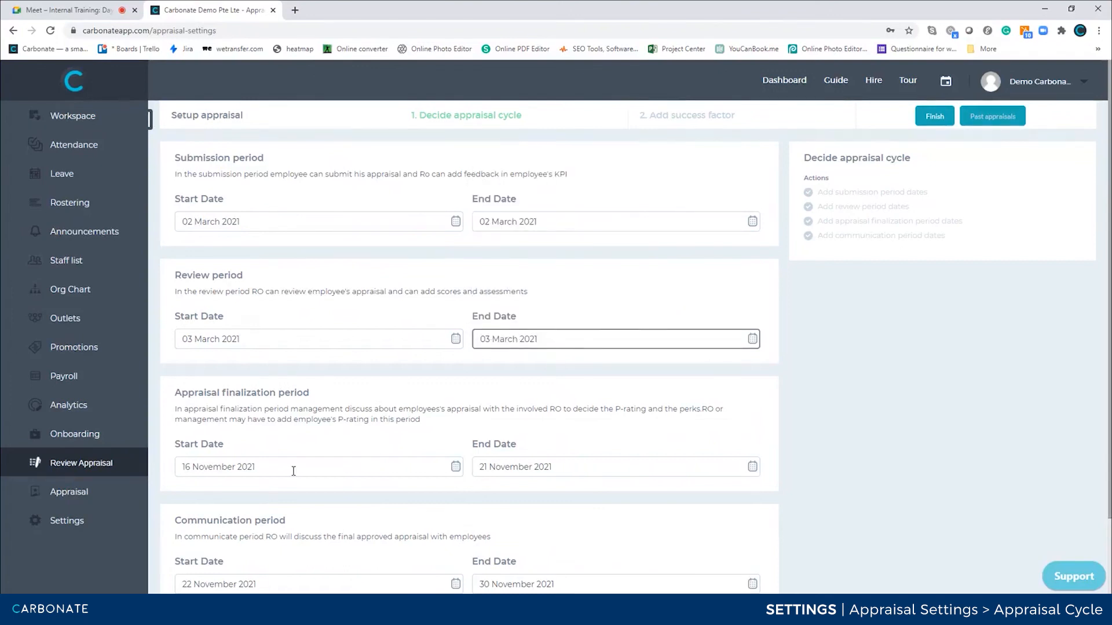
Set both the start and end dates of the appraisal finalization period to 04 March 2021
{"action": "left_click", "coordinate": [270, 466]}
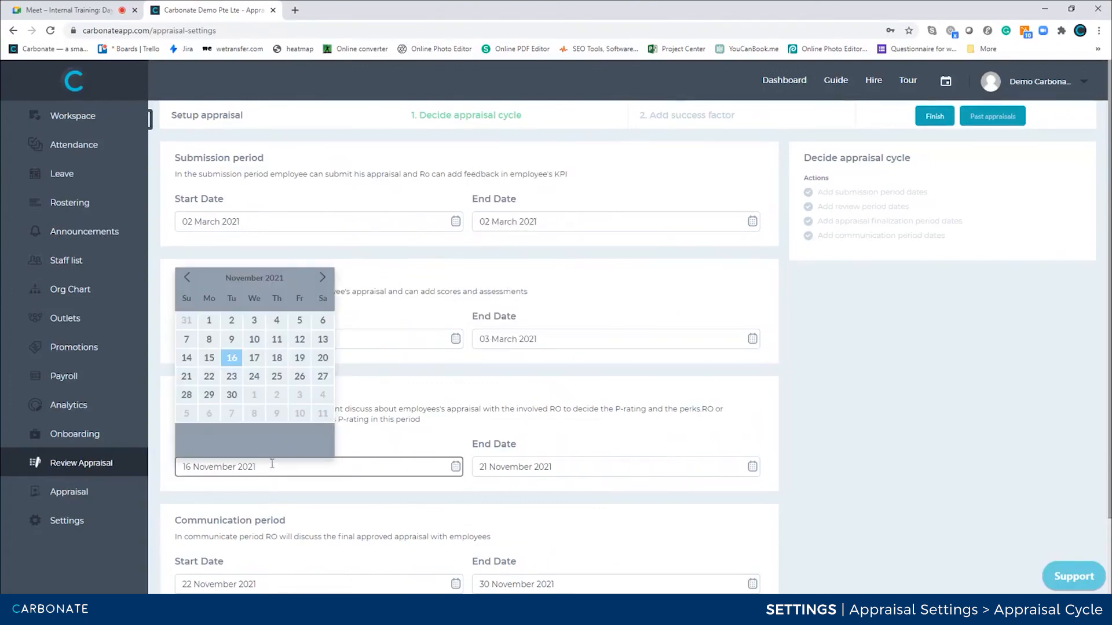
{"action": "key", "text": "ctrl+a"}
{"action": "key", "text": "BackSpace"}
{"action": "type", "text": "04-"}
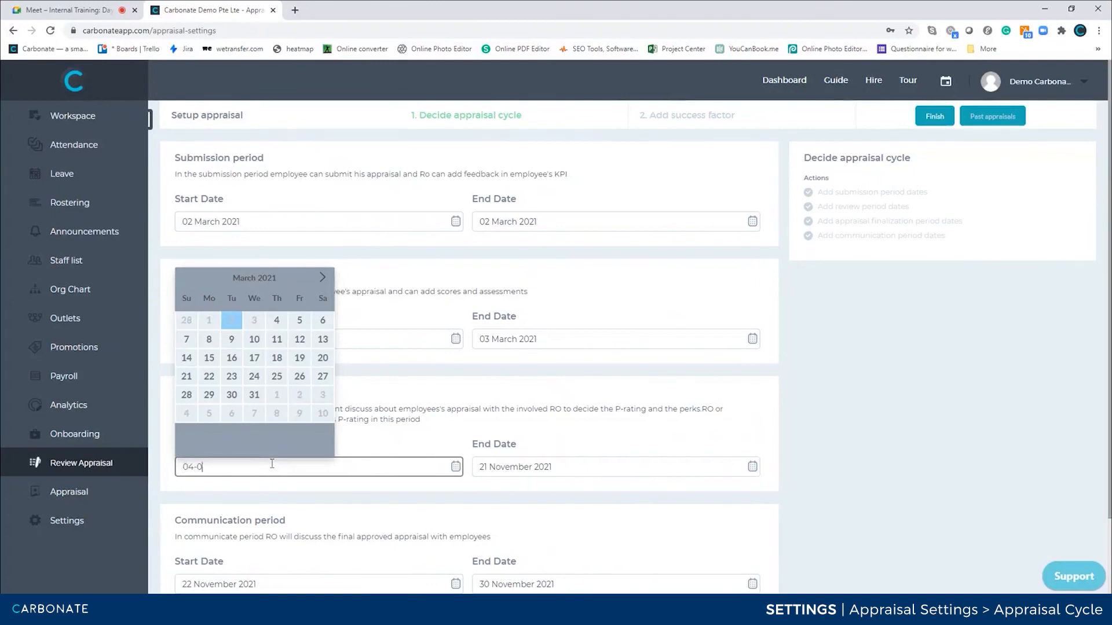
{"action": "type", "text": "03-2021"}
{"action": "key", "text": "Return"}
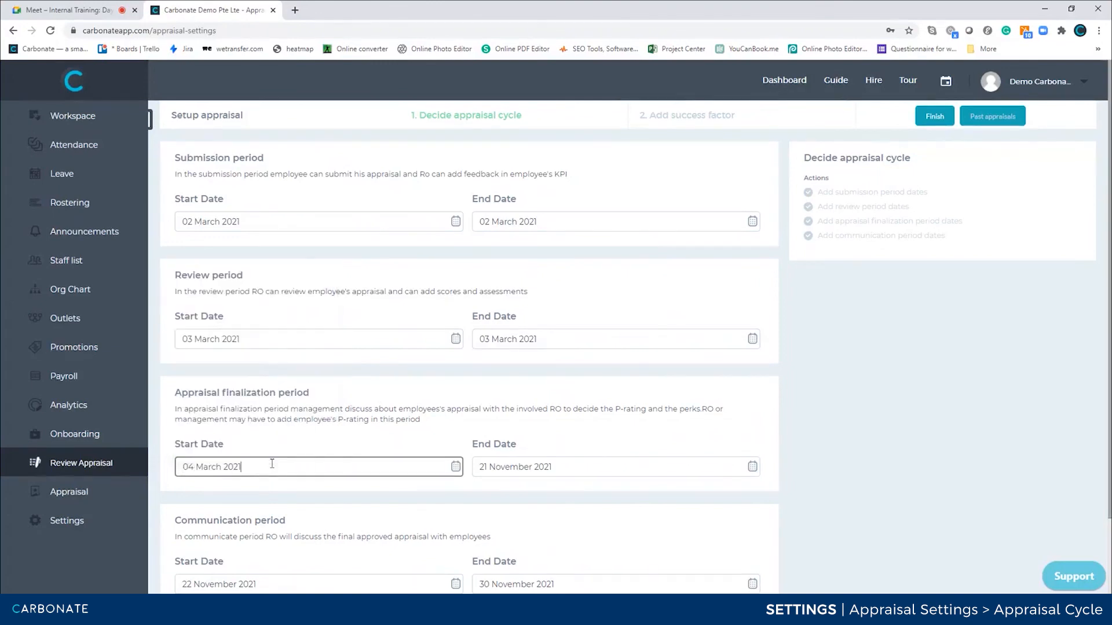
{"action": "left_click", "coordinate": [568, 472]}
{"action": "key", "text": "BackSpace"}
{"action": "type", "text": "0"}
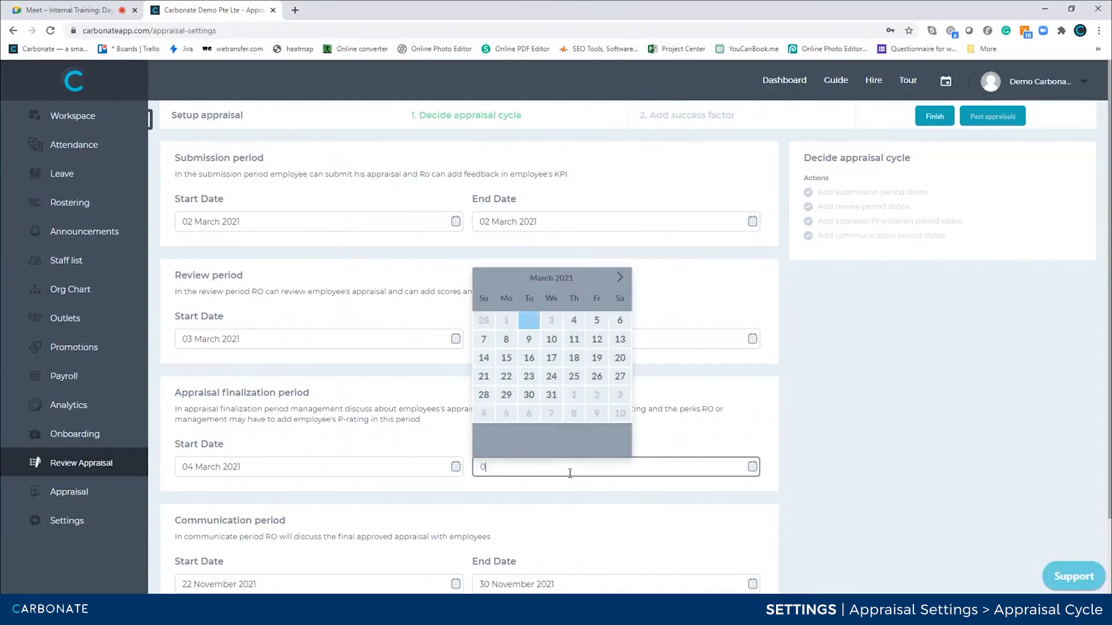
{"action": "type", "text": "4-03-2021"}
{"action": "key", "text": "Return"}
Set both the start and end dates of the communication period to 05 March 2021
{"action": "scroll", "coordinate": [569, 473], "scroll_direction": "down", "scroll_amount": 3}
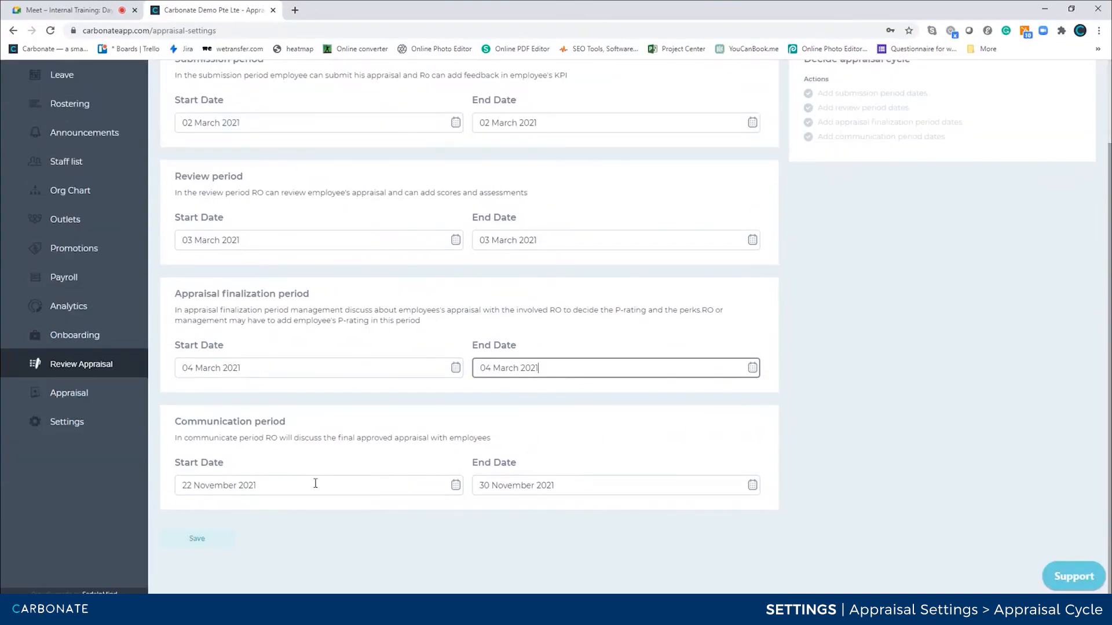
{"action": "left_click", "coordinate": [280, 486]}
{"action": "type", "text": "05-03-2021"}
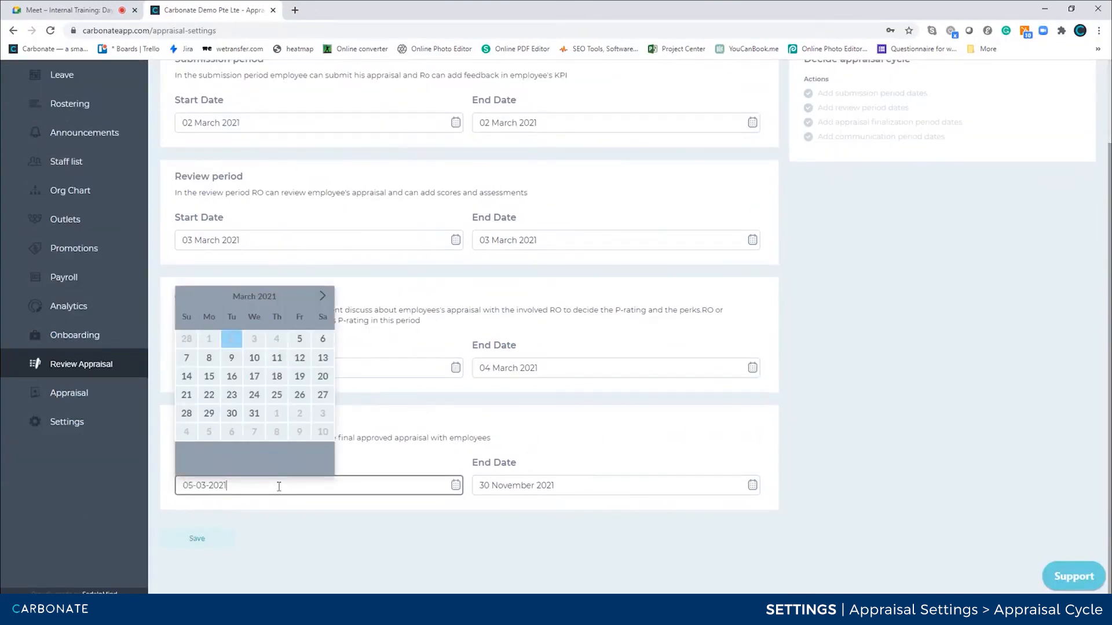
{"action": "key", "text": "Return"}
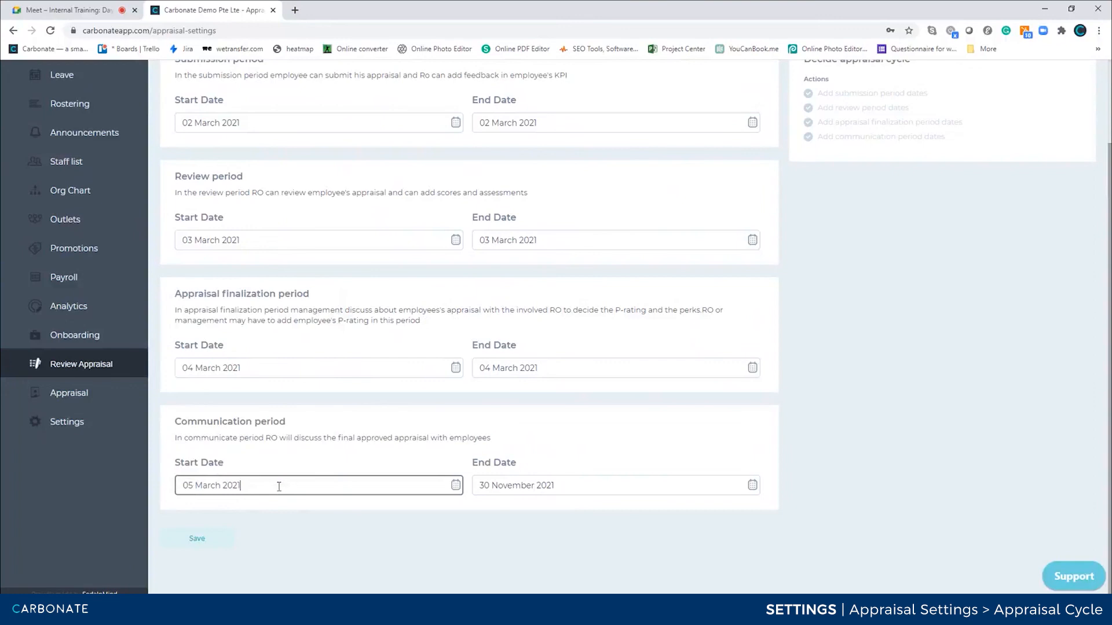
{"action": "left_click", "coordinate": [578, 483]}
{"action": "key", "text": "BackSpace"}
{"action": "type", "text": "05-"}
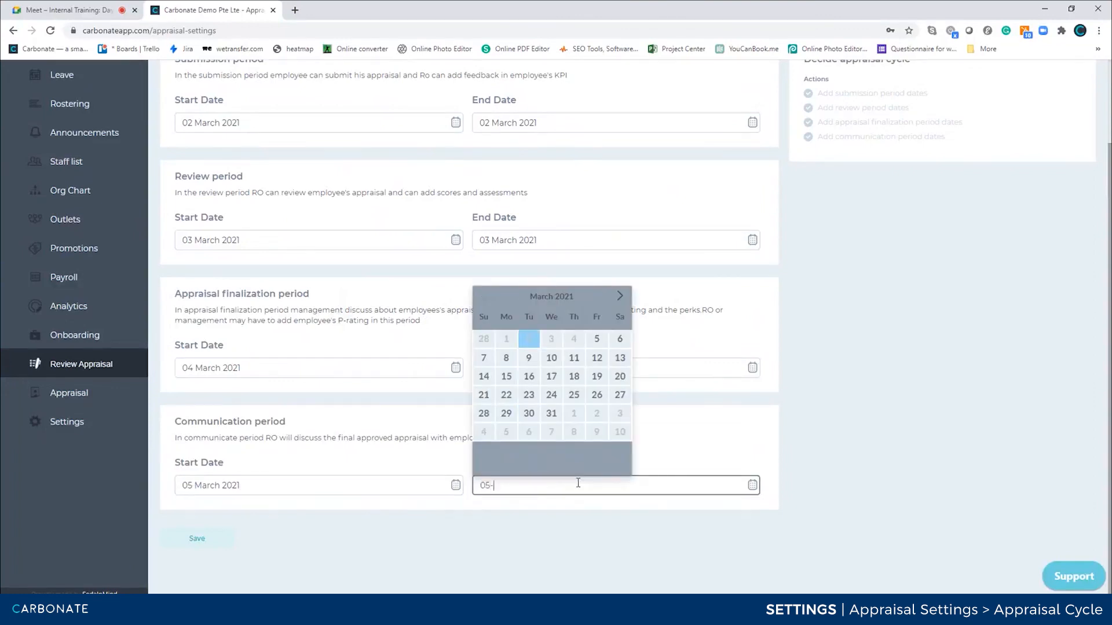
{"action": "type", "text": "03-2021"}
{"action": "key", "text": "Return"}
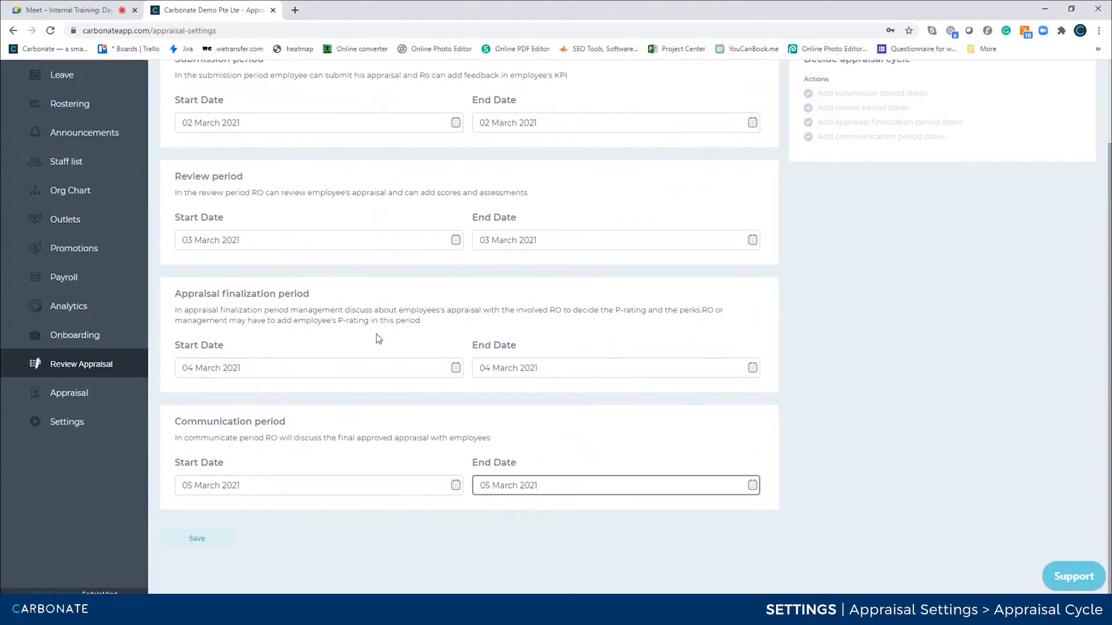
Save the updated appraisal cycle and finish the appraisal setup
{"action": "left_click", "coordinate": [197, 547]}
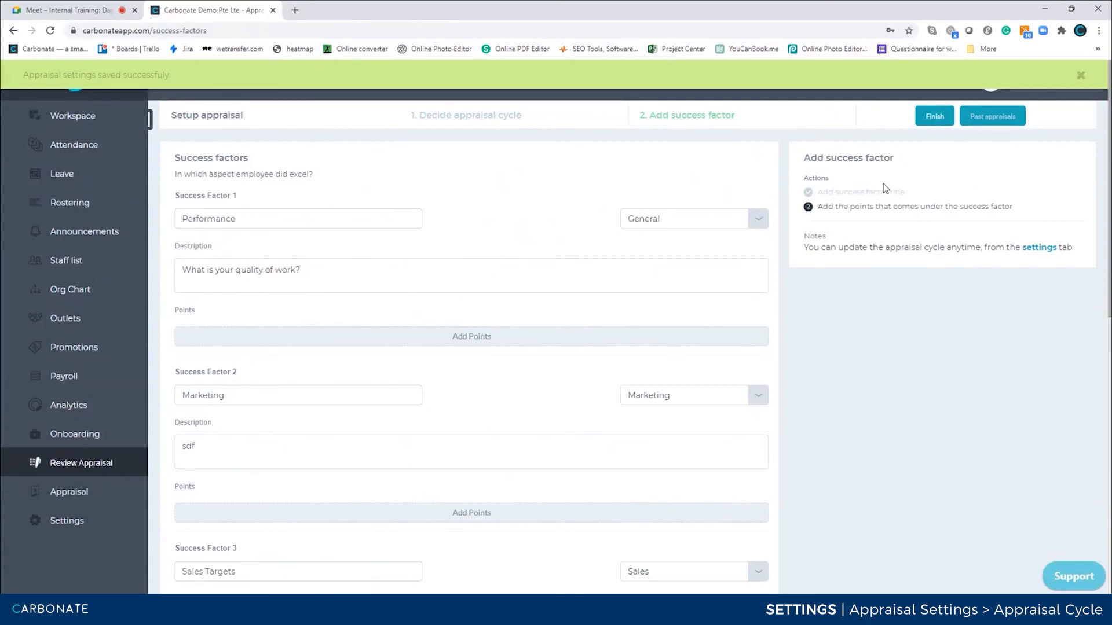
{"action": "left_click", "coordinate": [935, 117]}
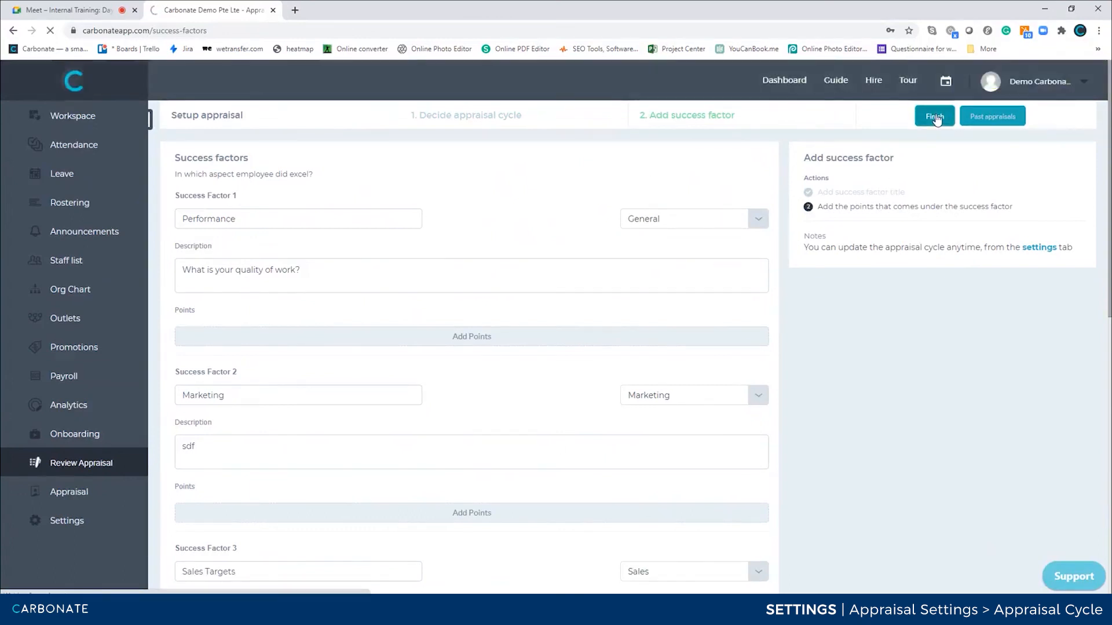